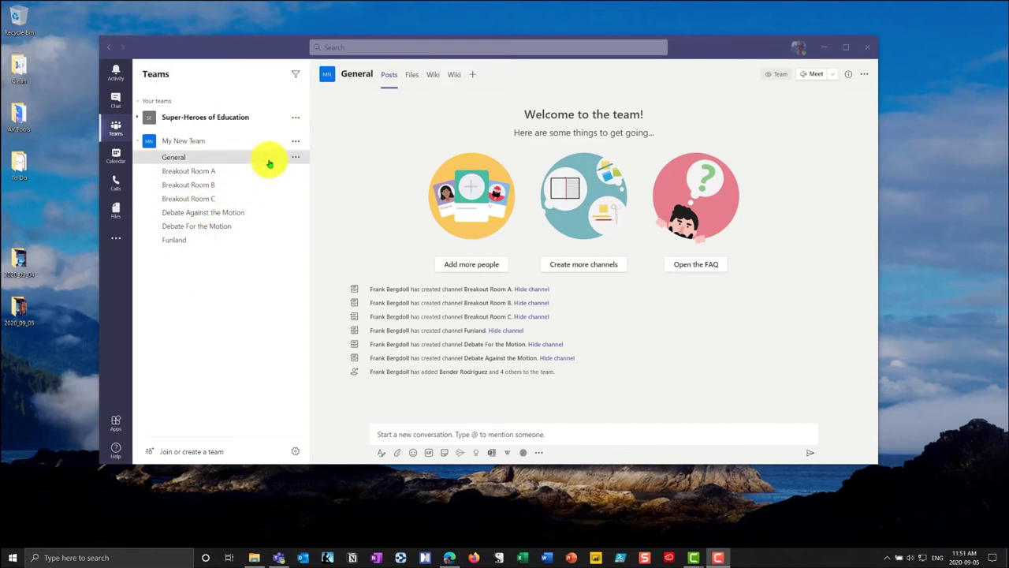
- Cancel out of Edit team for My New Team, then open Manage team's Members tab
click(297, 144)
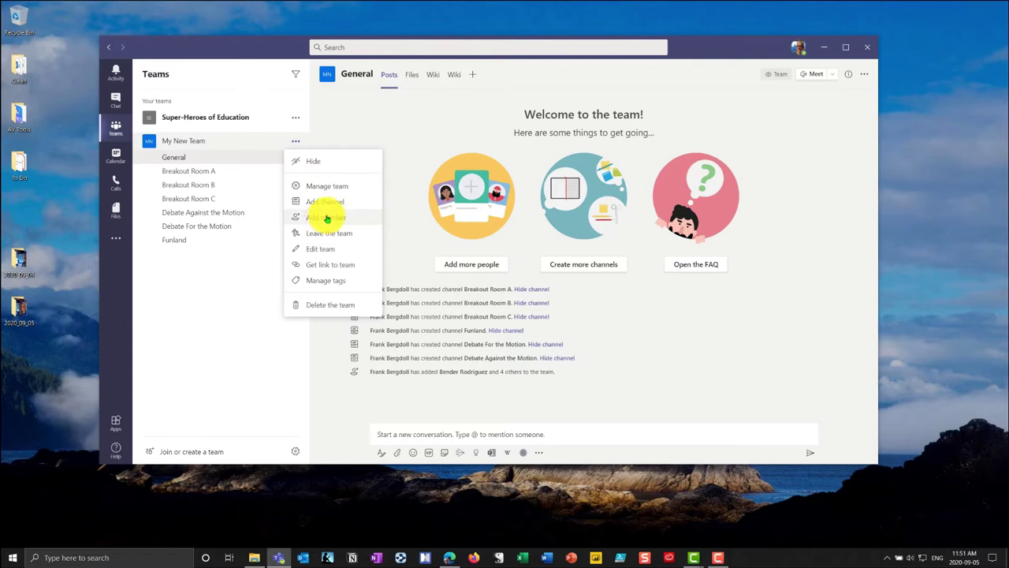
click(316, 249)
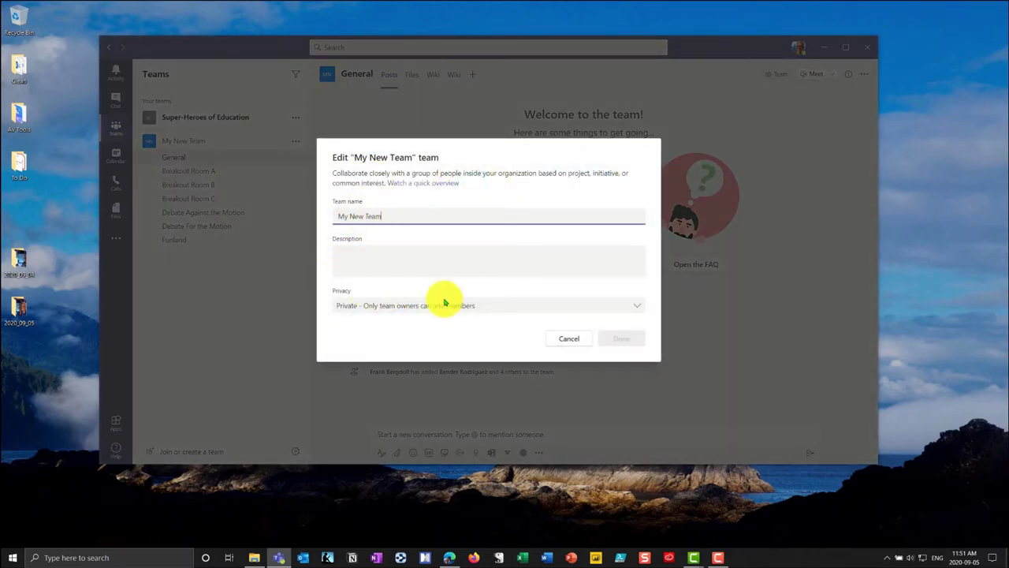
click(569, 338)
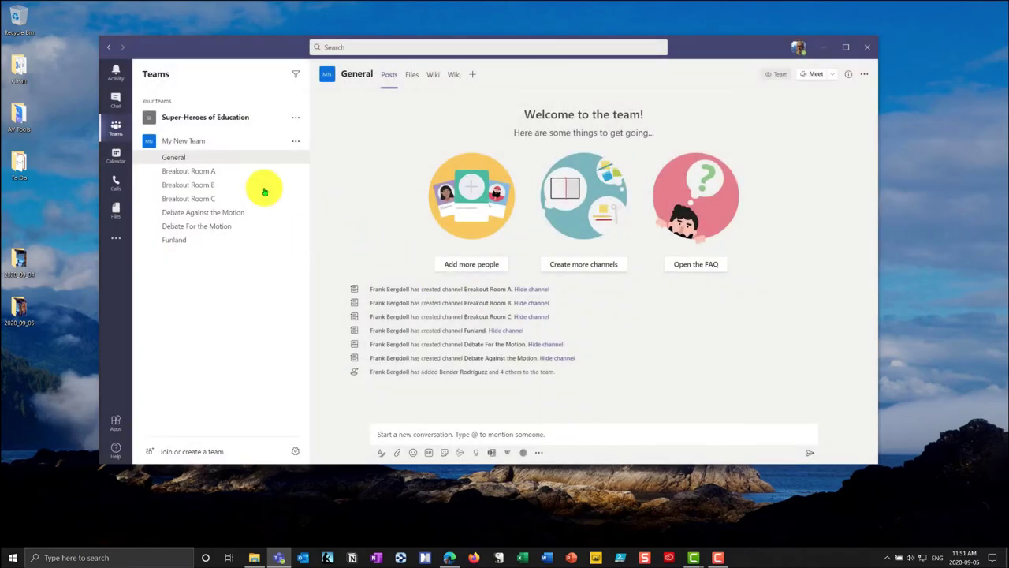
click(297, 143)
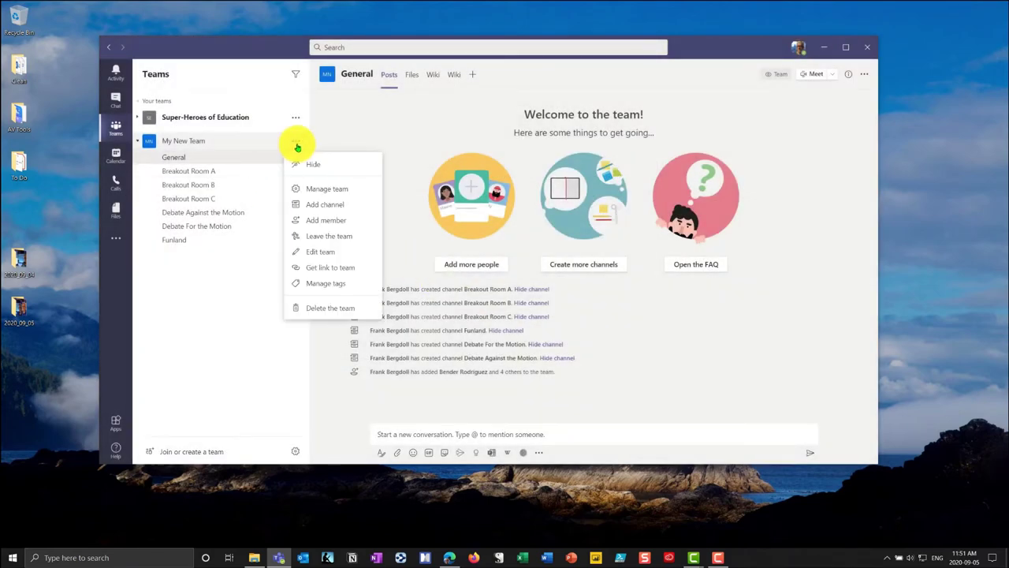
click(324, 191)
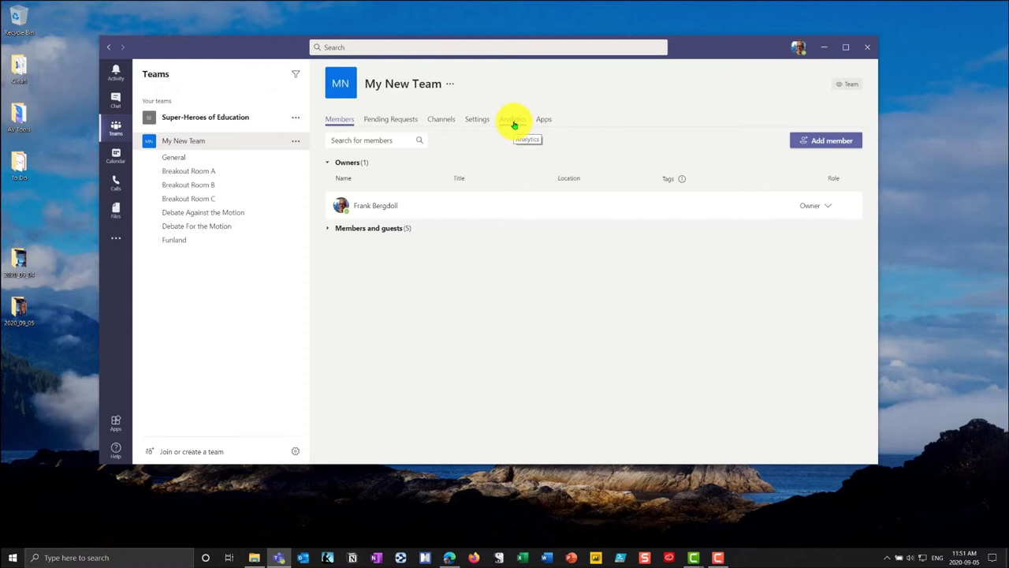
- Expand Members and guests, then review My New Team's 7-day Analytics: 6 users, 7 apps
click(328, 229)
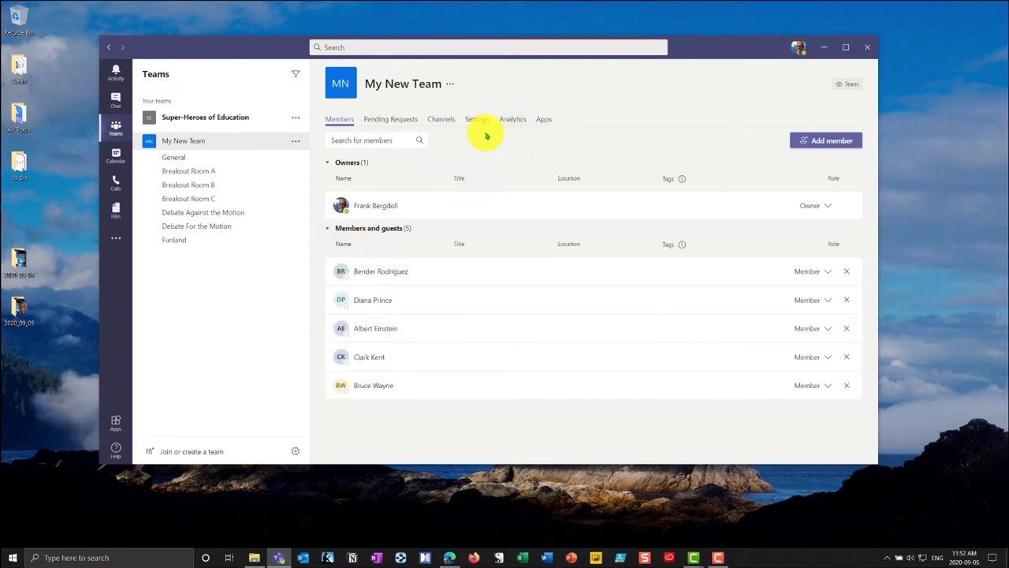
click(517, 123)
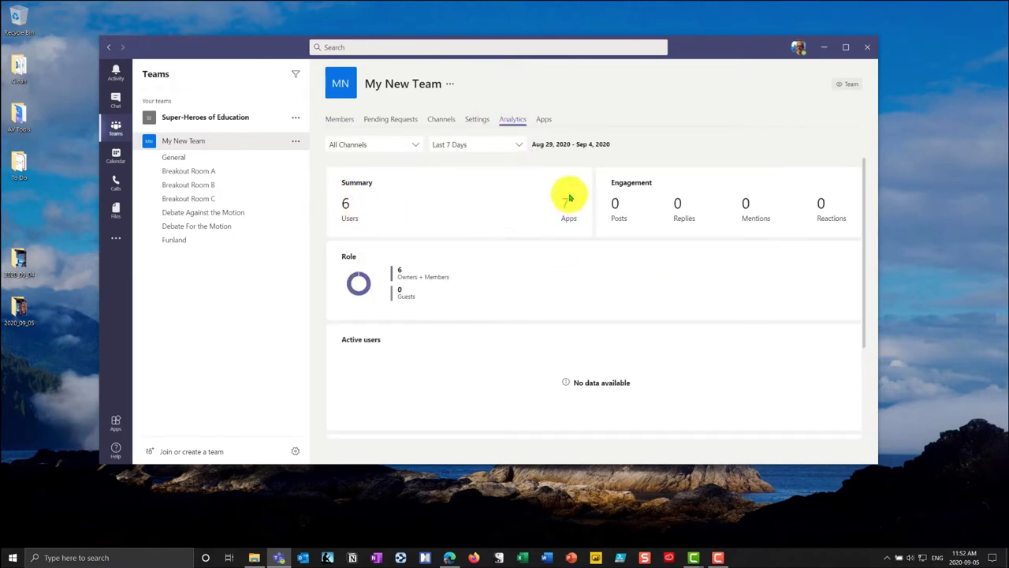
scroll(573, 306, down, 1)
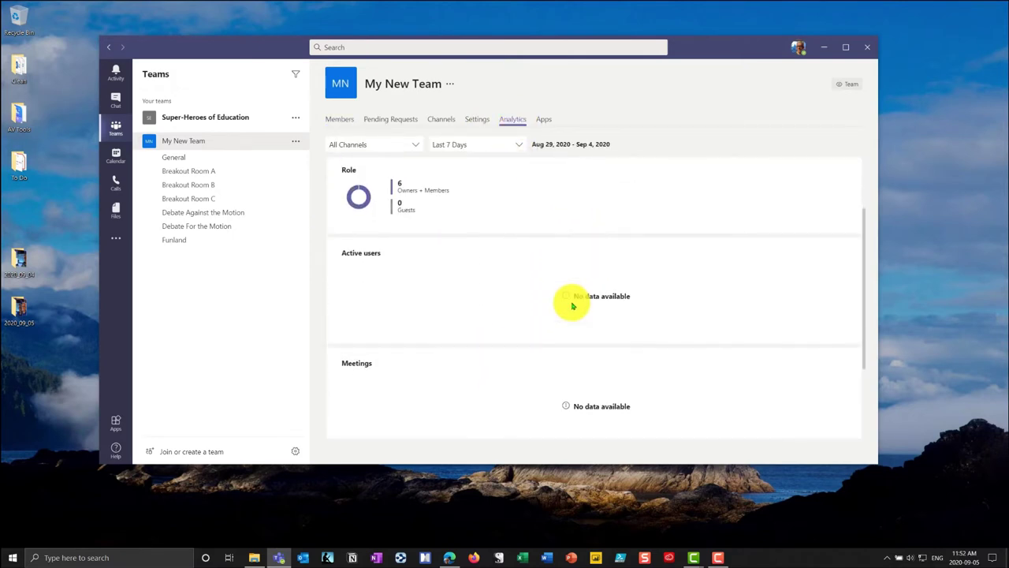
scroll(572, 305, down, 2)
scroll(567, 300, up, 3)
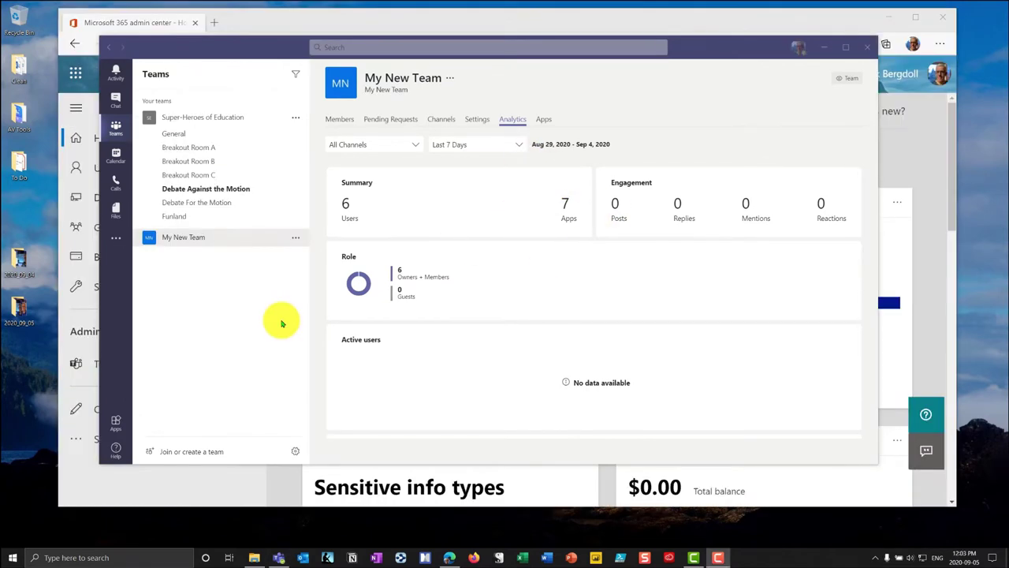
- Browse General, Debate Against the Motion, Breakout Room A and B, then return to General
click(198, 236)
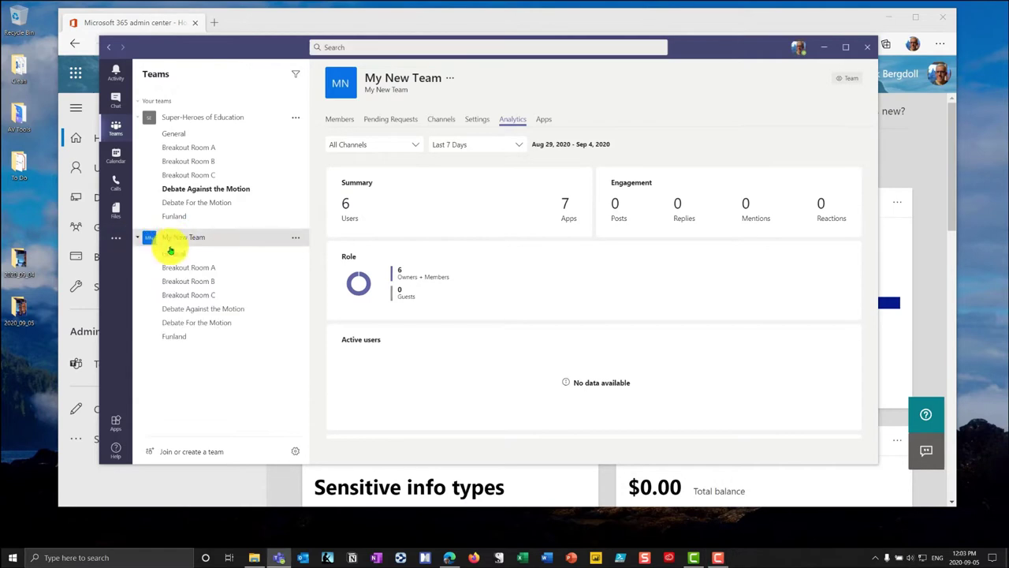
click(176, 256)
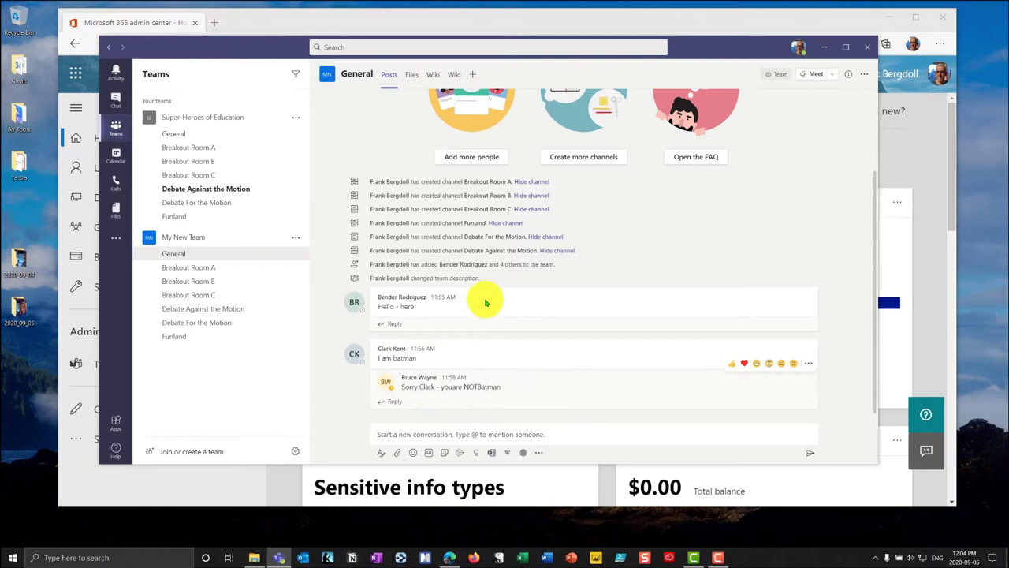
click(205, 190)
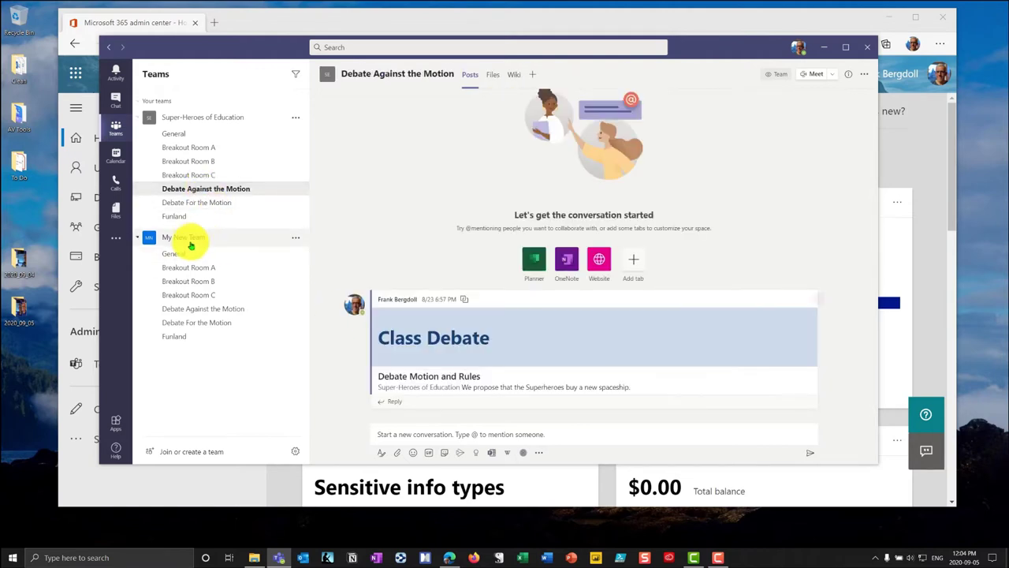
click(186, 238)
click(182, 241)
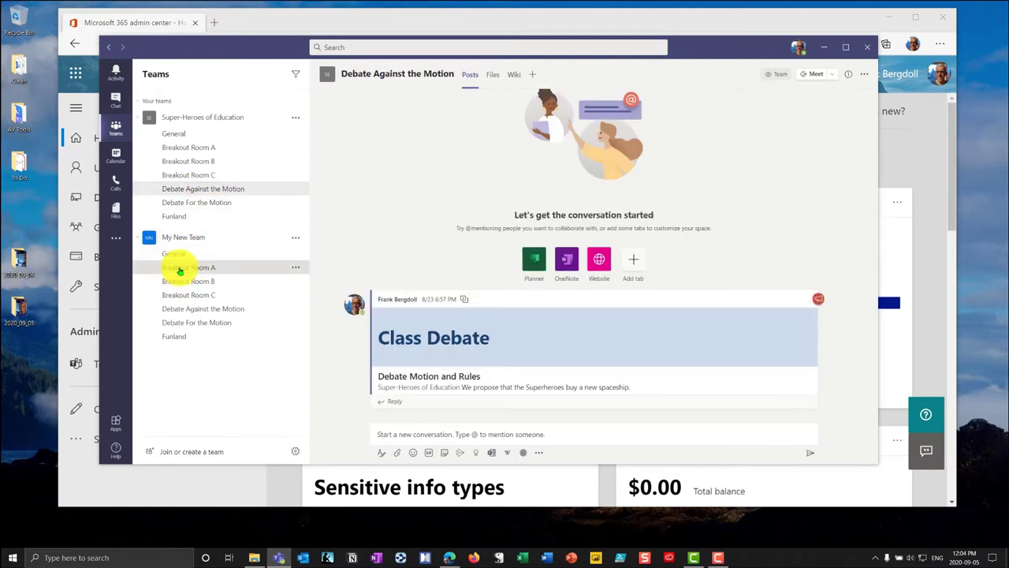
click(182, 268)
click(211, 281)
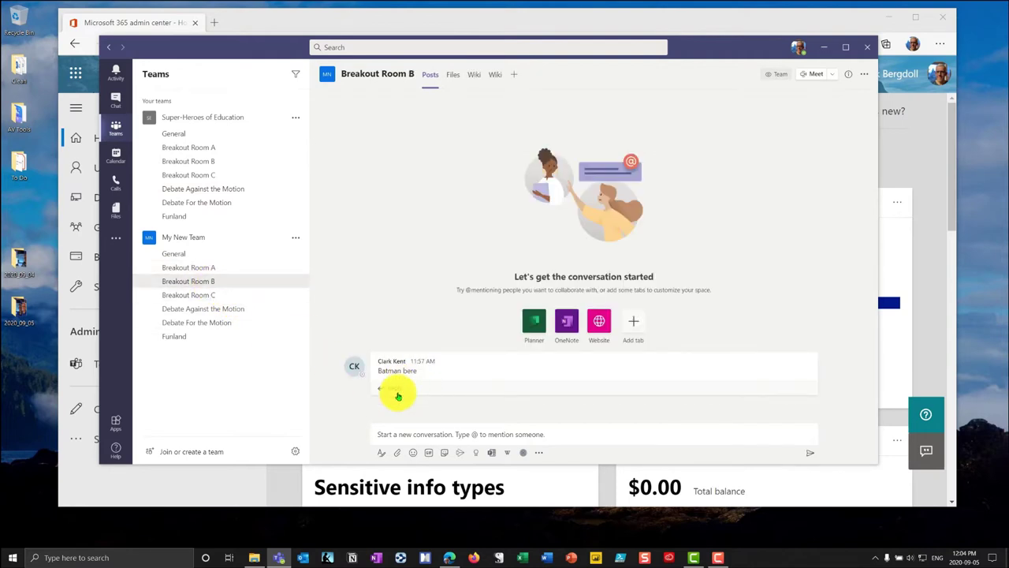
click(195, 252)
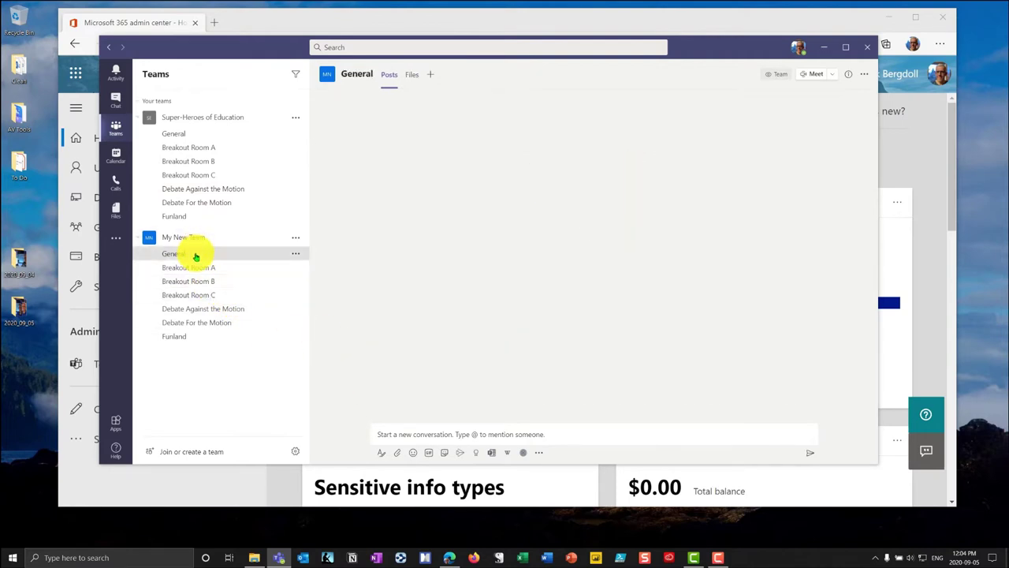
mouse_move(501, 339)
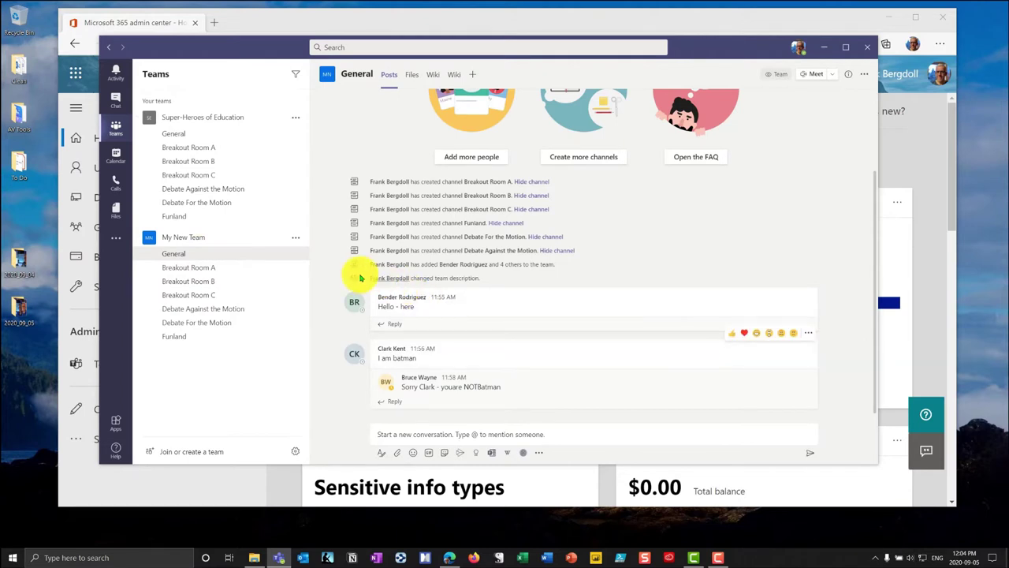
- Reopen My New Team's Analytics via Manage team and scroll through Active users, Meetings and Engagement
click(295, 236)
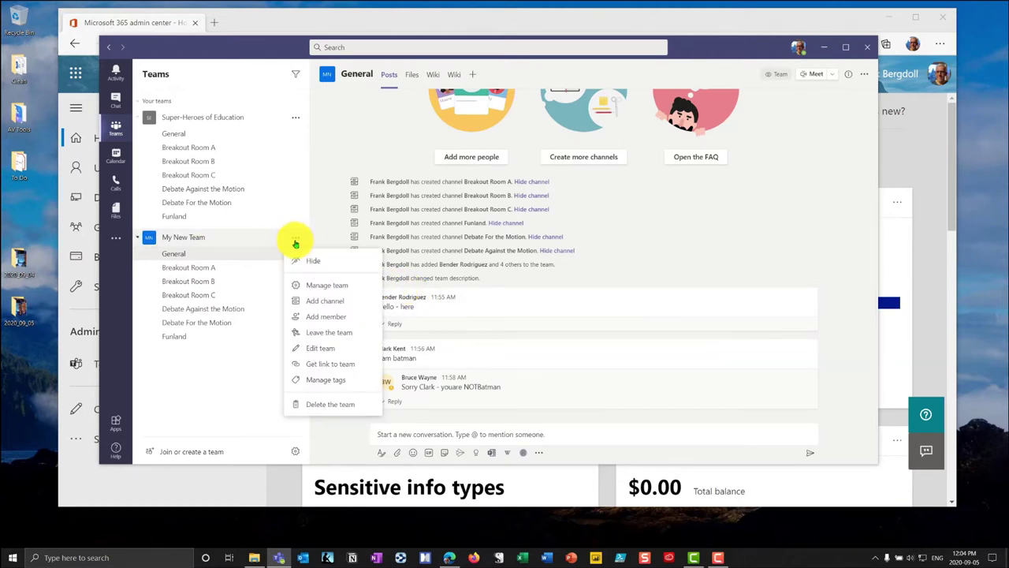
click(323, 285)
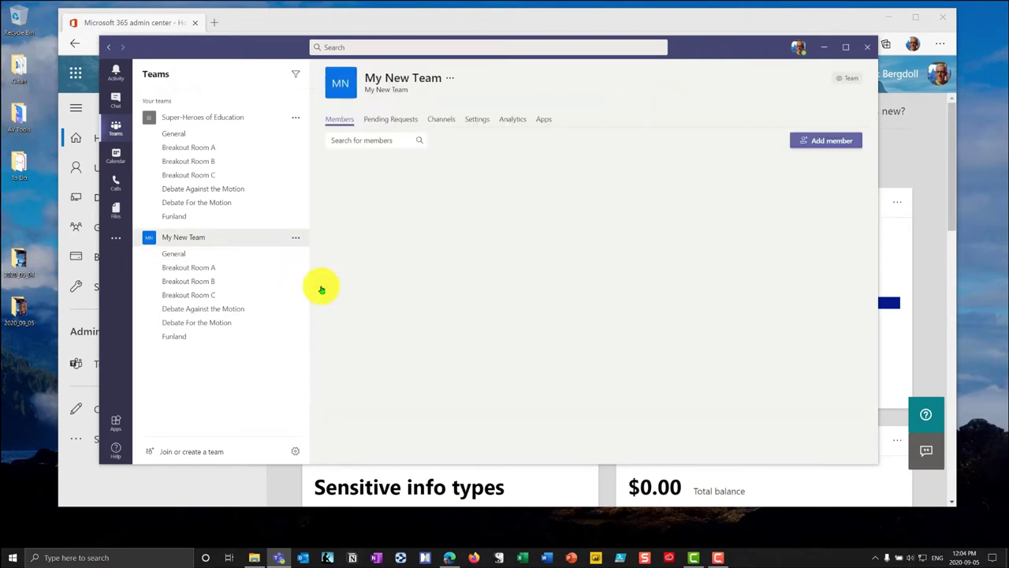
click(513, 121)
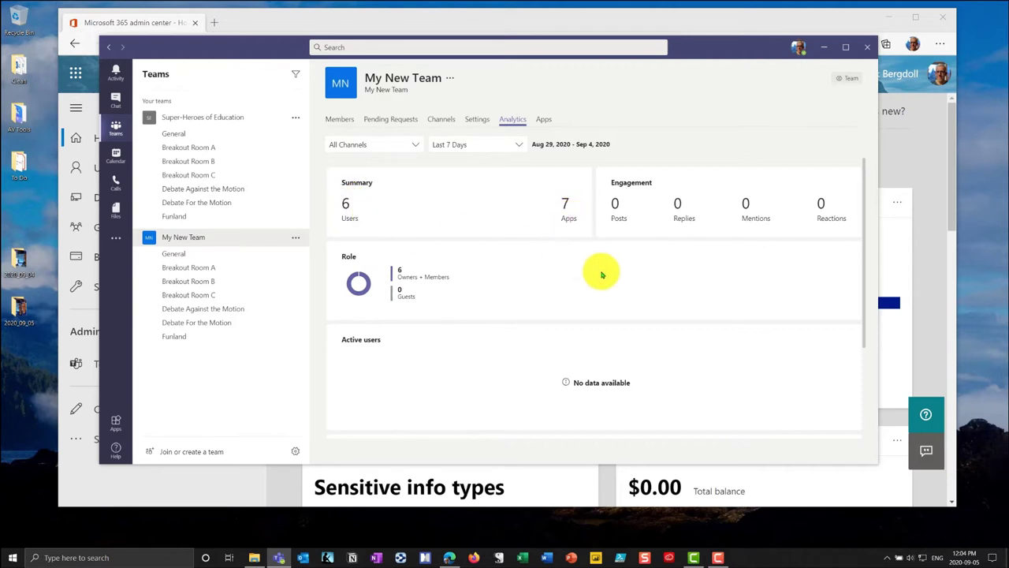
scroll(604, 272, down, 2)
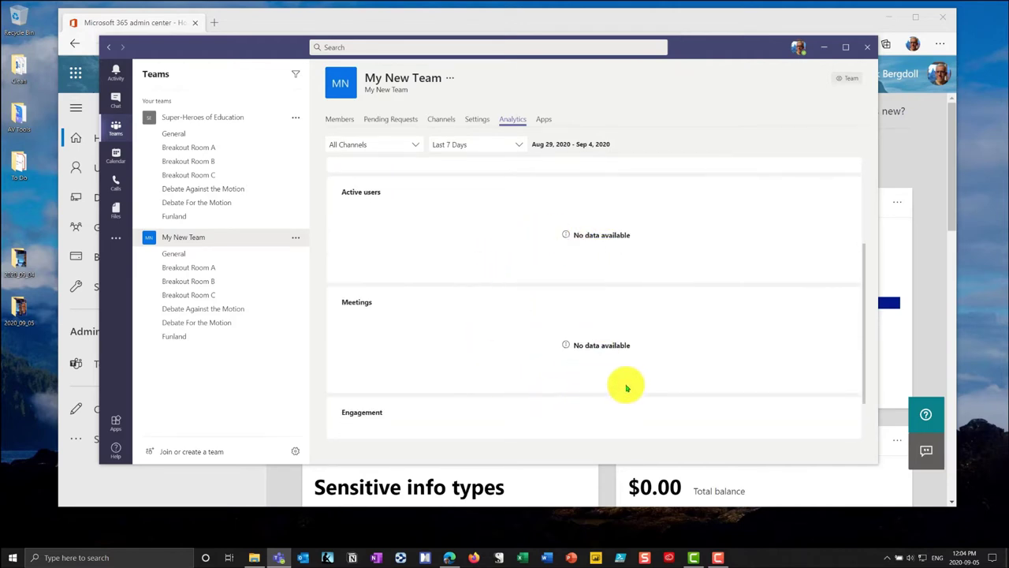
scroll(615, 371, down, 2)
scroll(504, 290, up, 4)
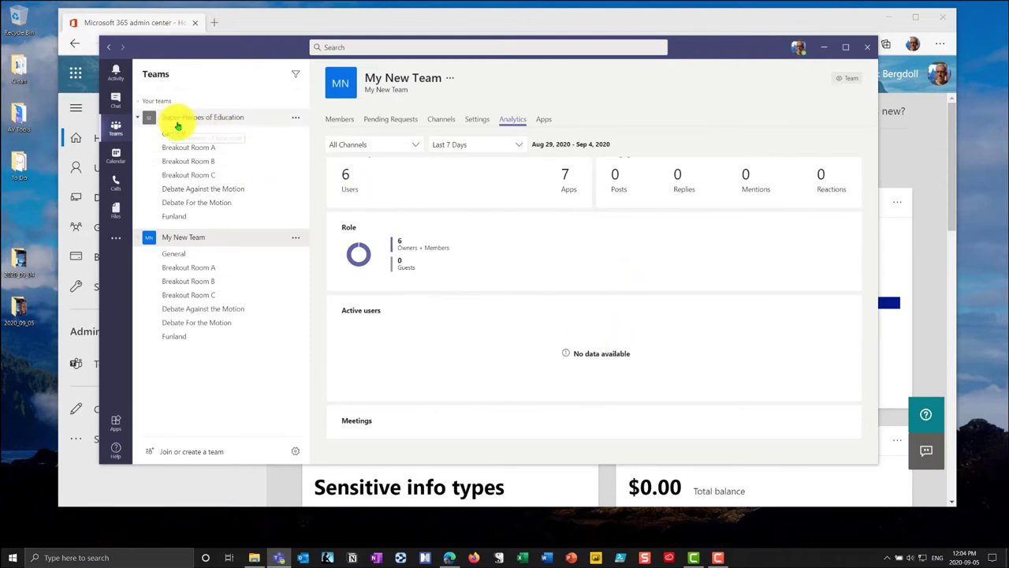
- Open Super-Heroes of Education's Analytics and switch the reporting period to the last 30 days
click(296, 120)
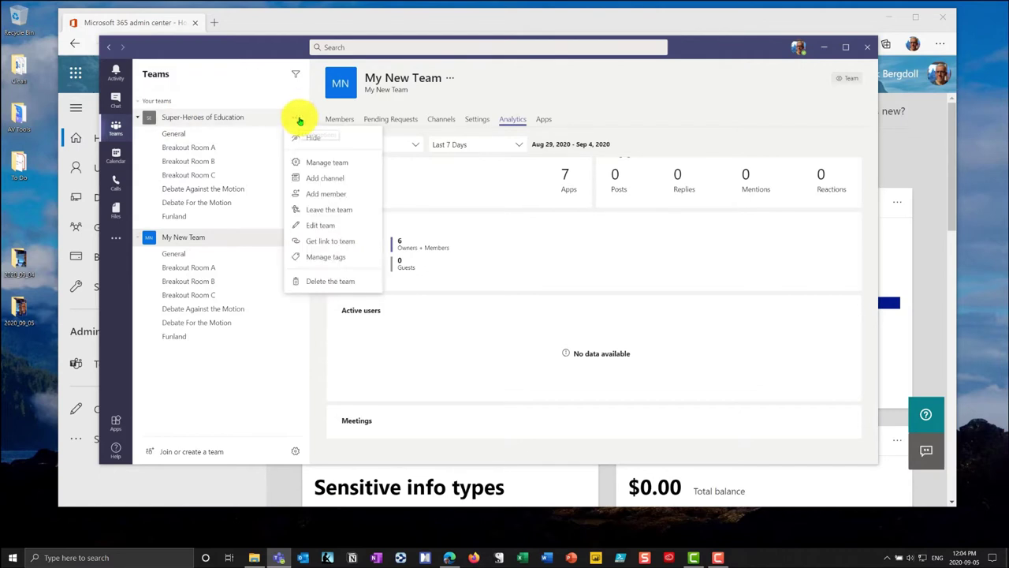
click(326, 163)
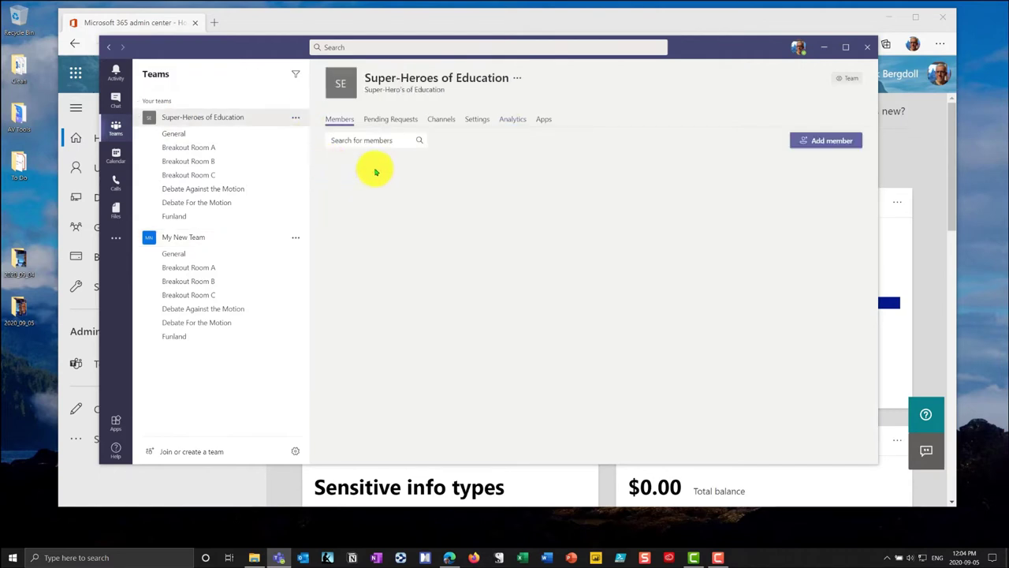
click(513, 120)
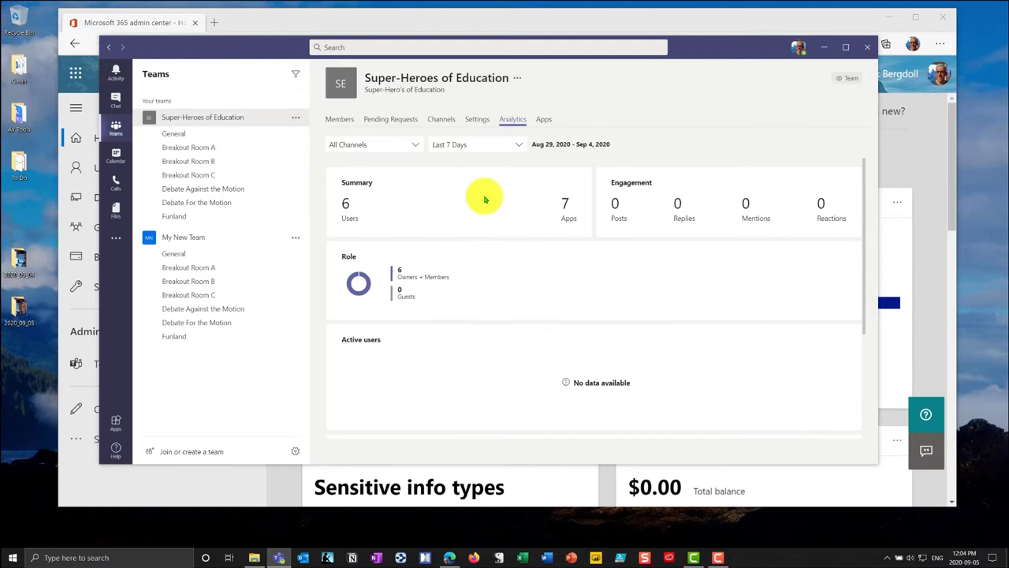
click(522, 148)
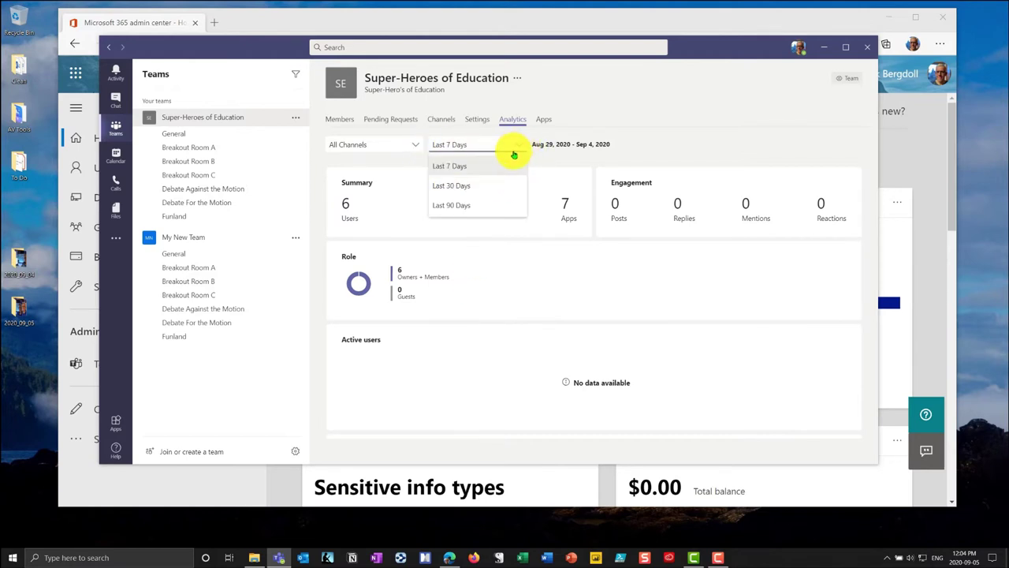
click(459, 184)
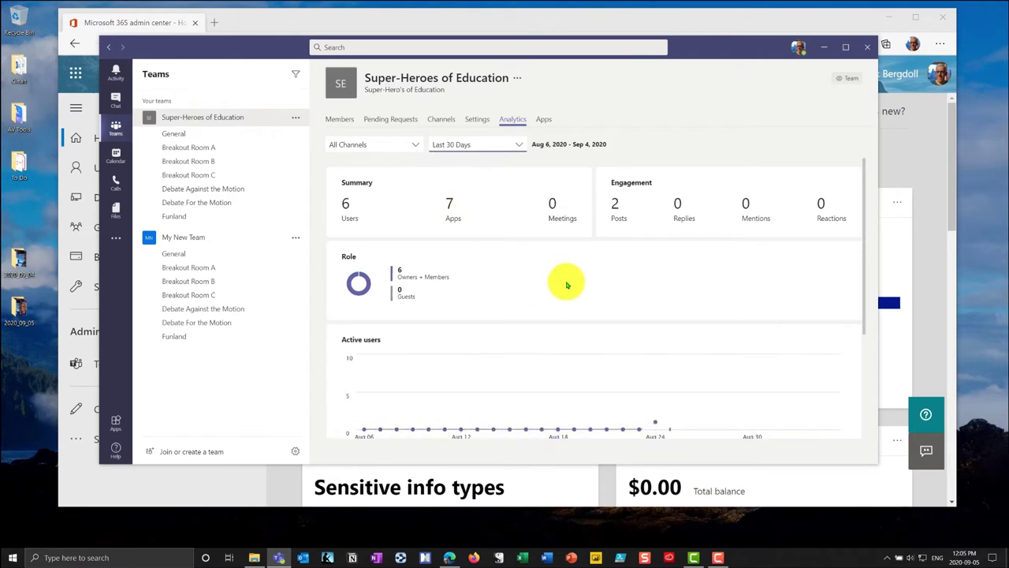
- Review the Active users, Meetings and Engagement charts, showing activity only around Aug 24
scroll(561, 284, down, 3)
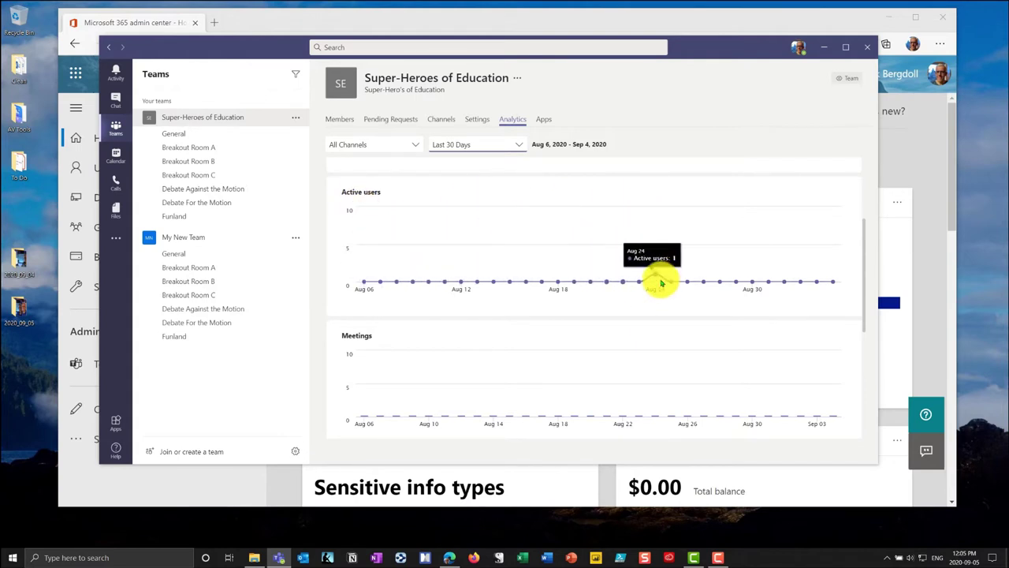
scroll(410, 307, down, 2)
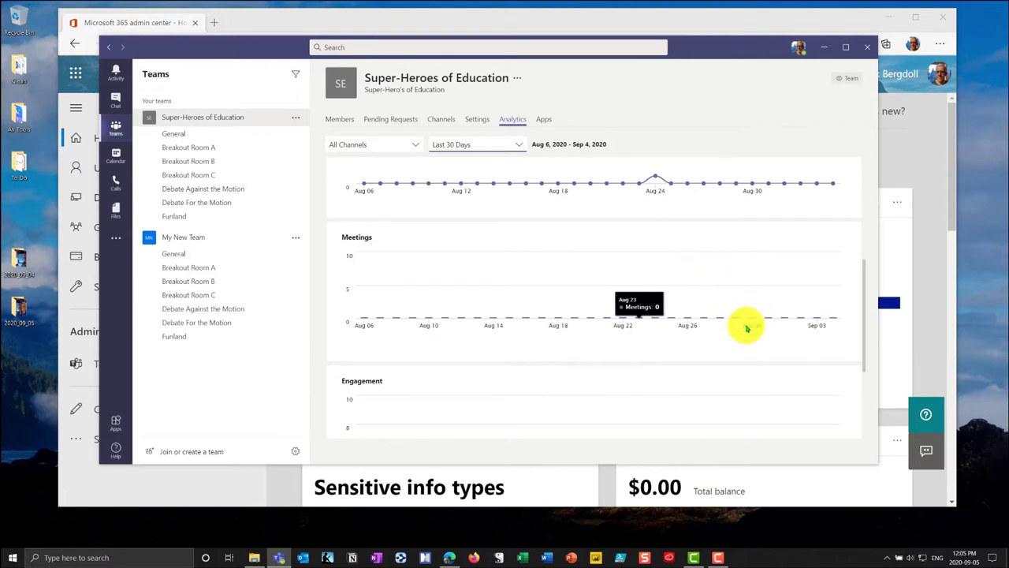
scroll(634, 355, down, 1)
scroll(634, 355, down, 3)
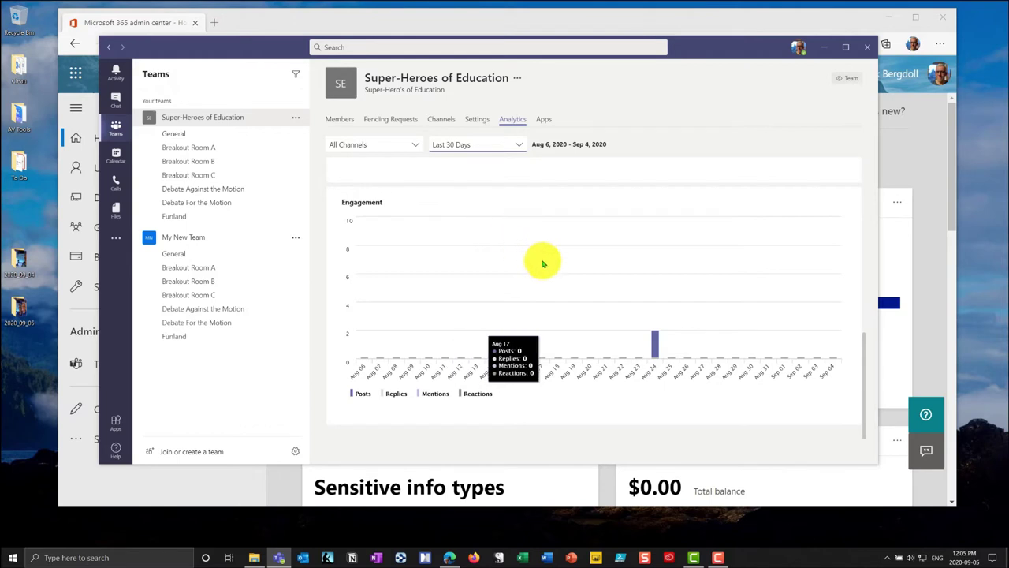
scroll(543, 250, up, 5)
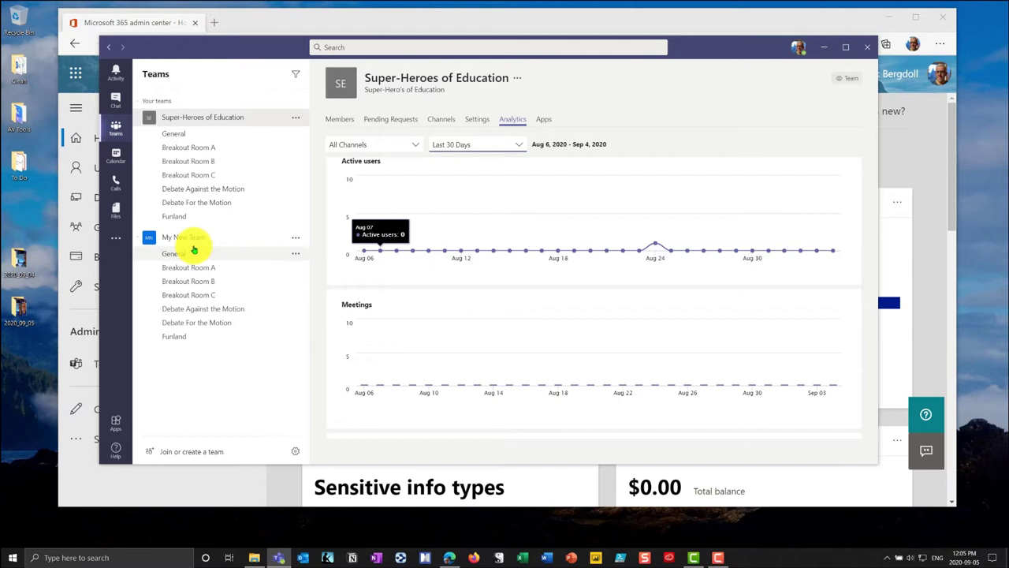
click(197, 238)
click(294, 237)
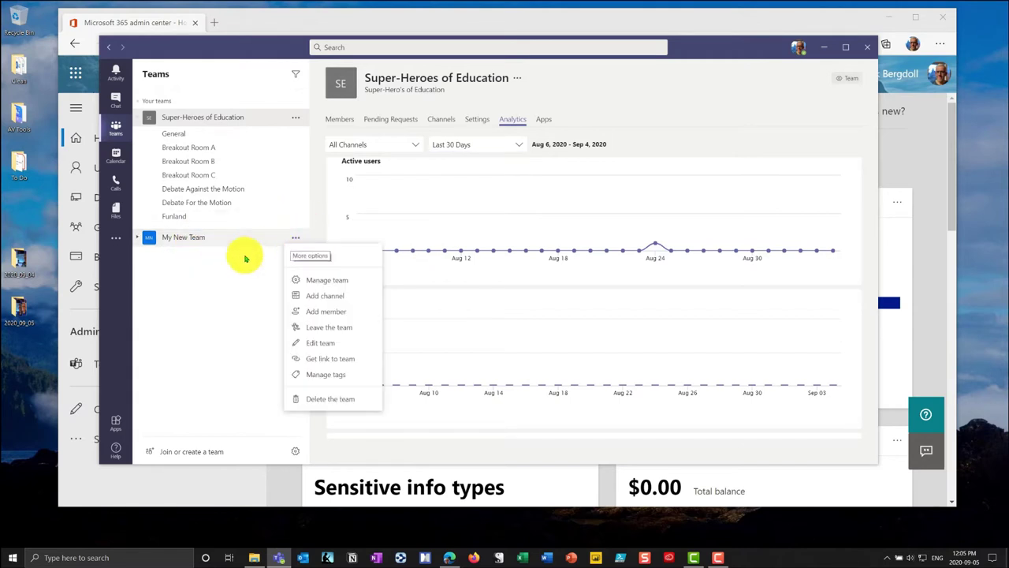
click(168, 237)
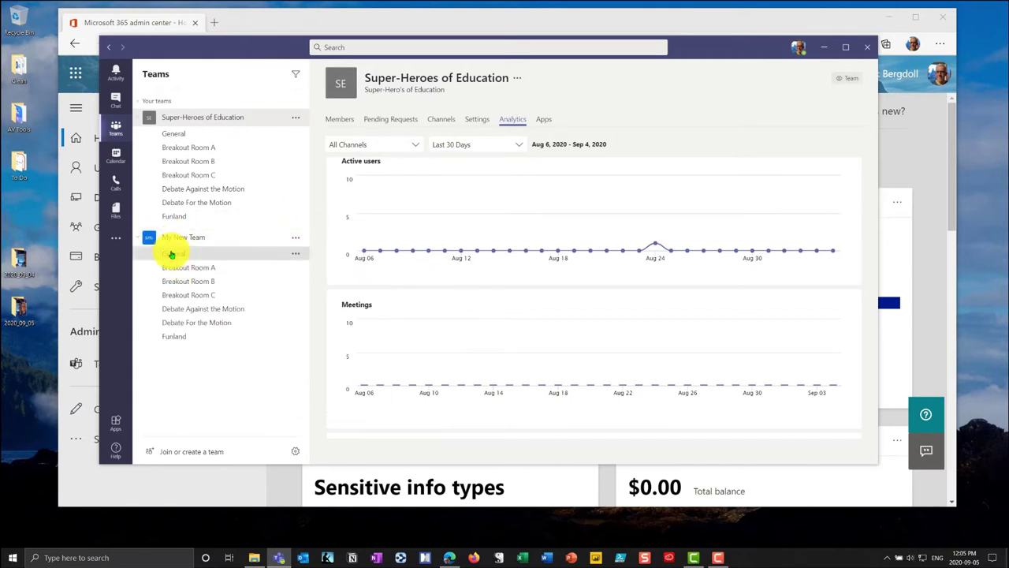
- Start an instant Meet now meeting in My New Team's General channel with the camera off
click(174, 253)
click(821, 76)
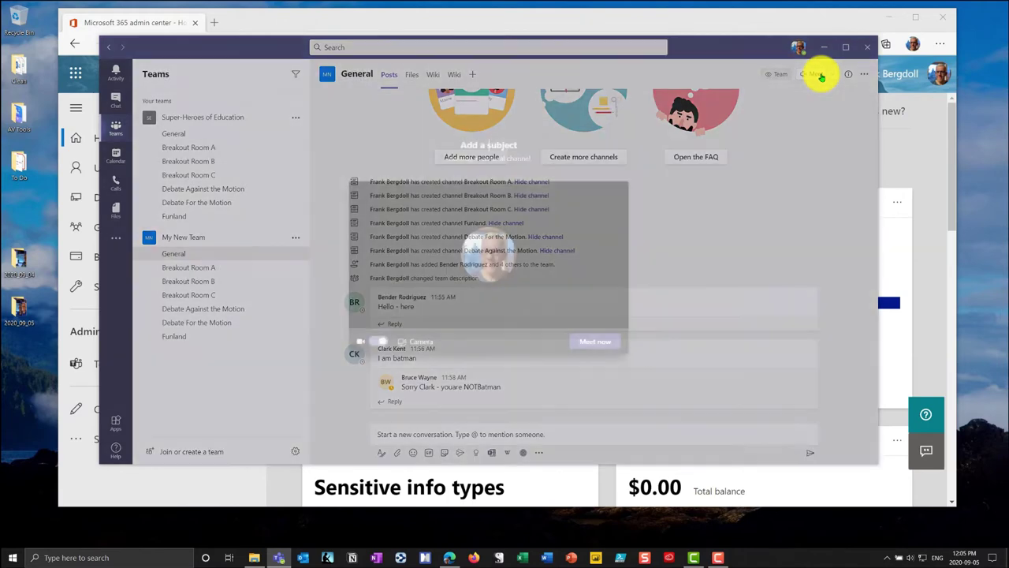
click(374, 341)
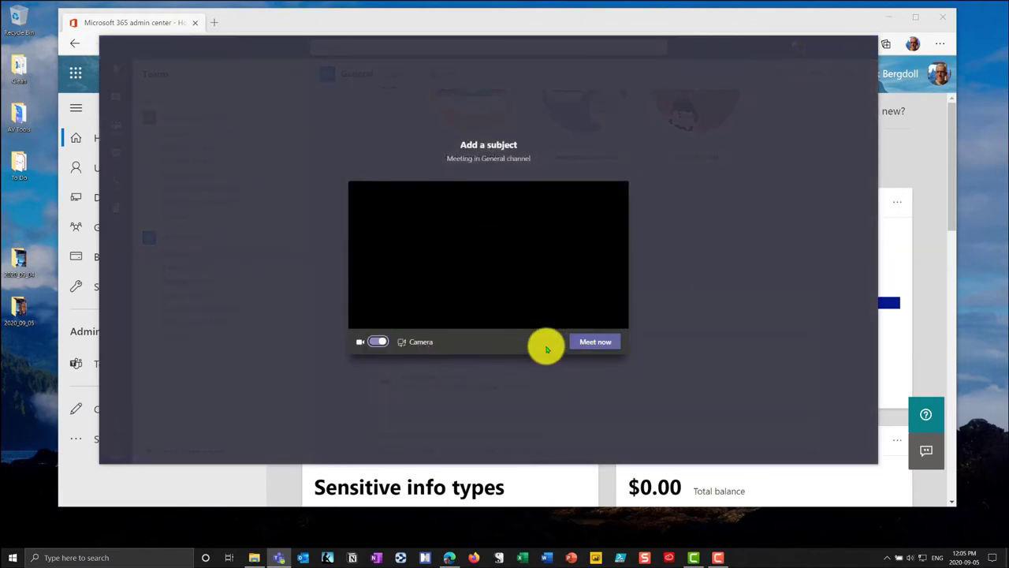
click(377, 343)
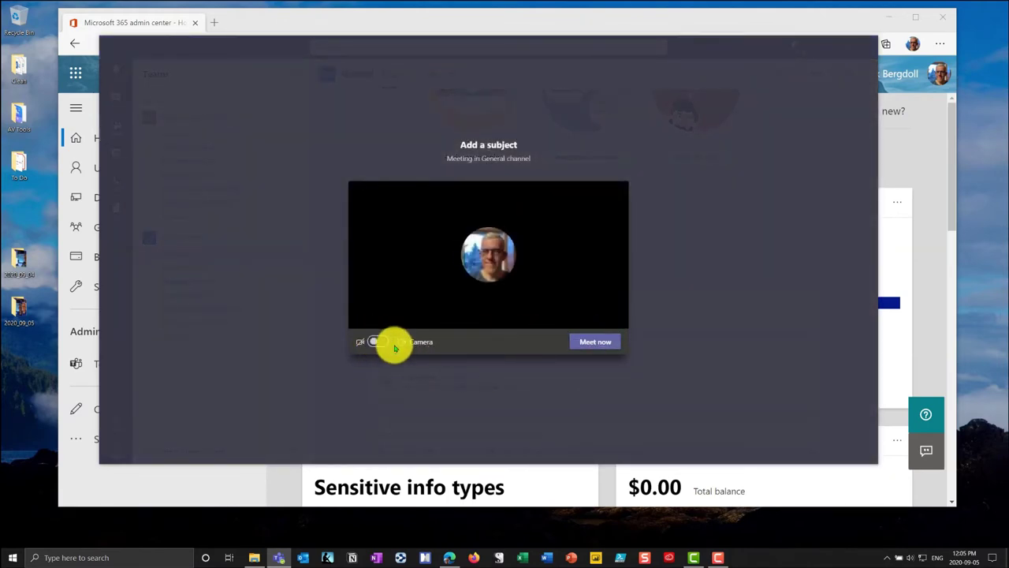
click(606, 342)
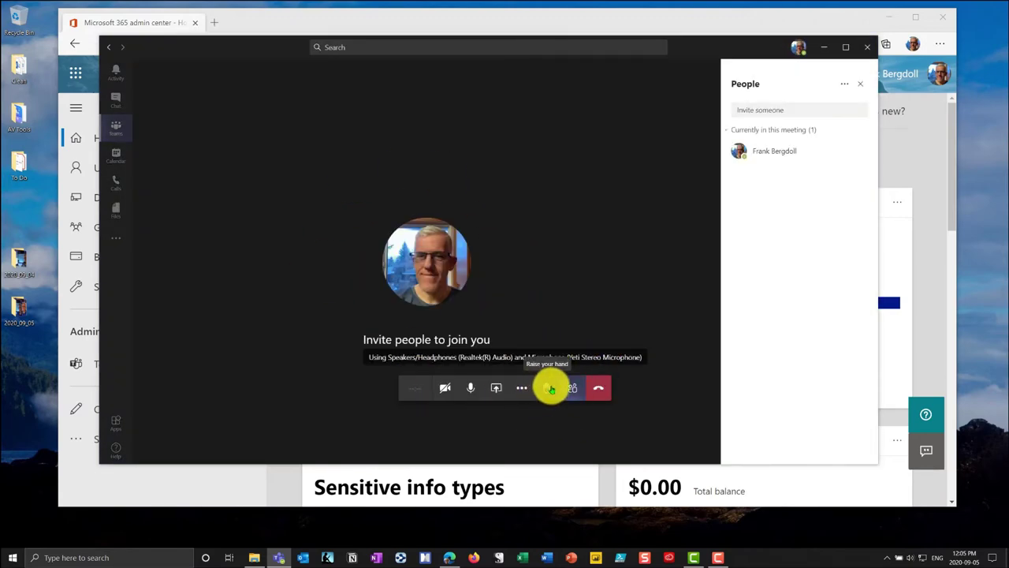
- Check More actions and participant options, then hang up after 24 seconds
click(521, 388)
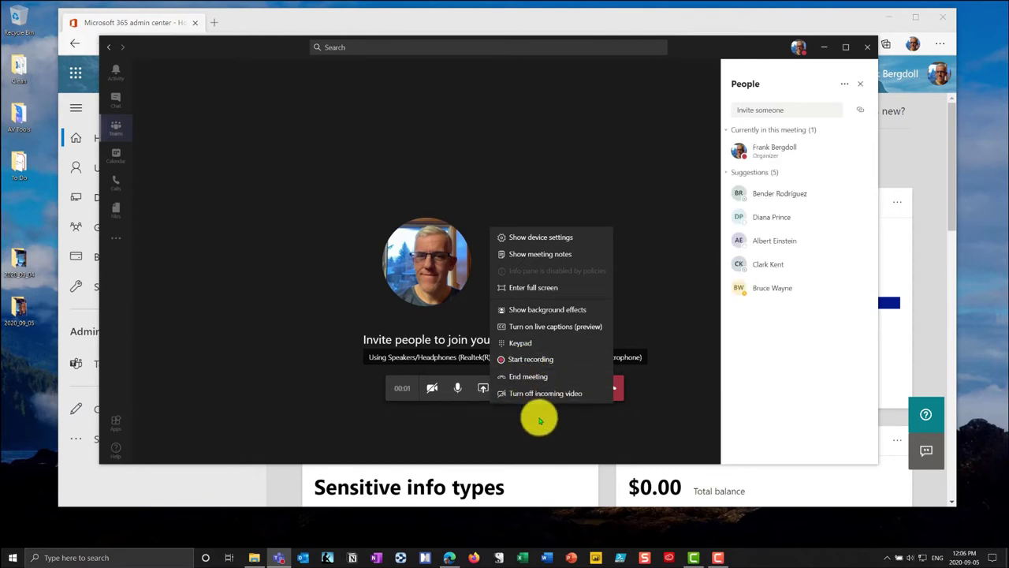
click(541, 412)
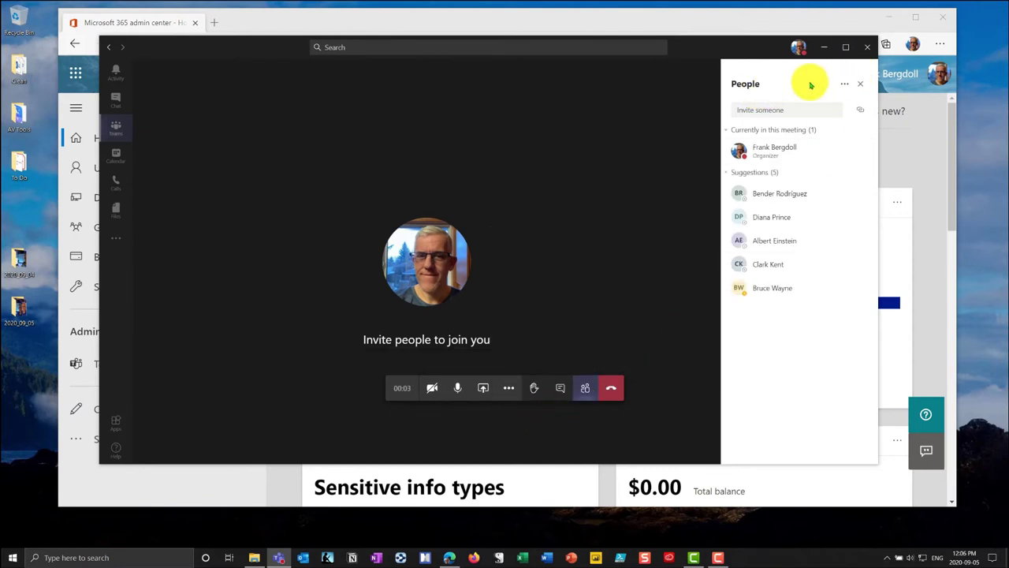
click(846, 84)
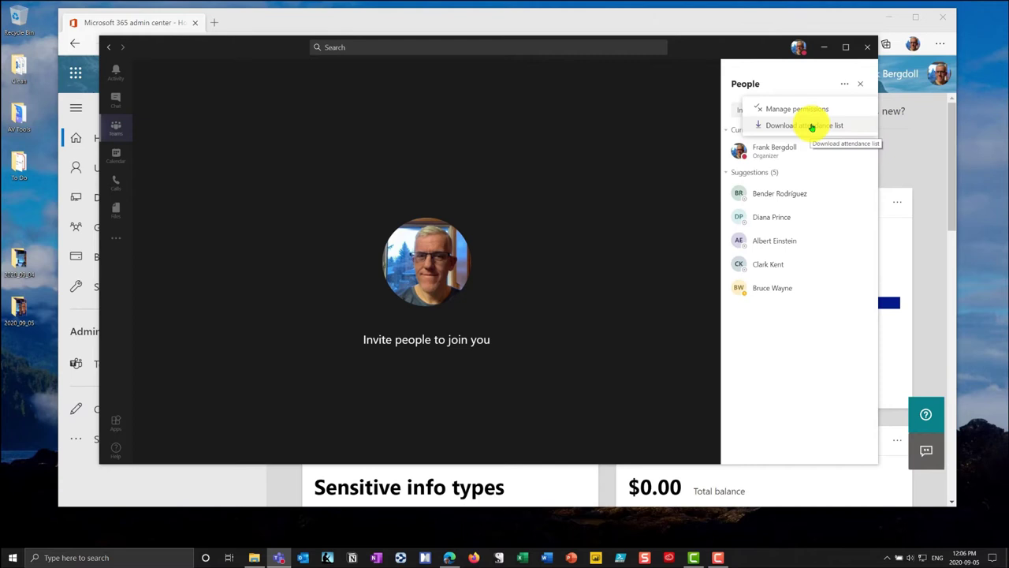
mouse_move(550, 349)
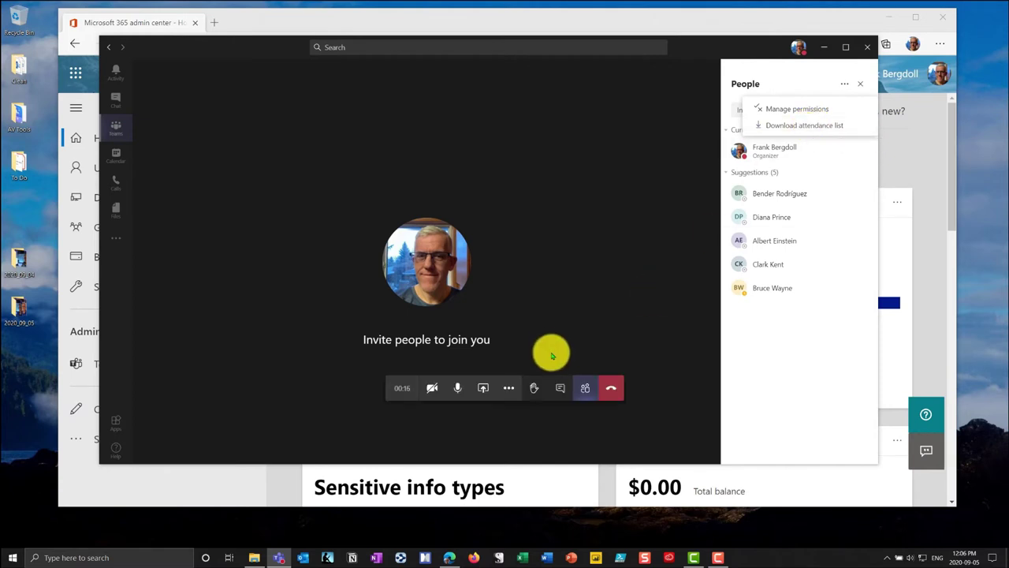
click(613, 388)
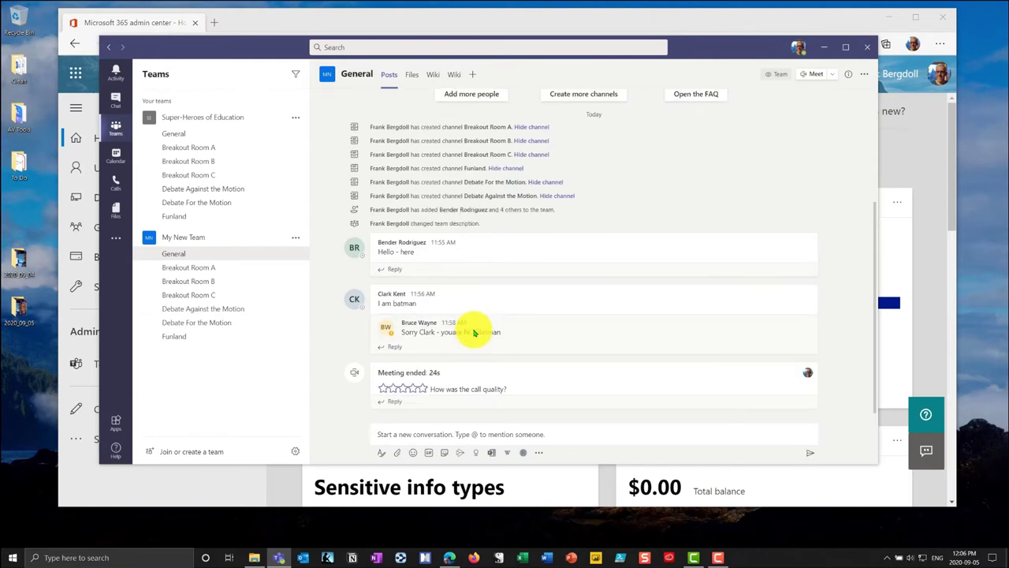
- Switch to the Microsoft 365 admin center and launch Teams from Admin centers
mouse_move(474, 332)
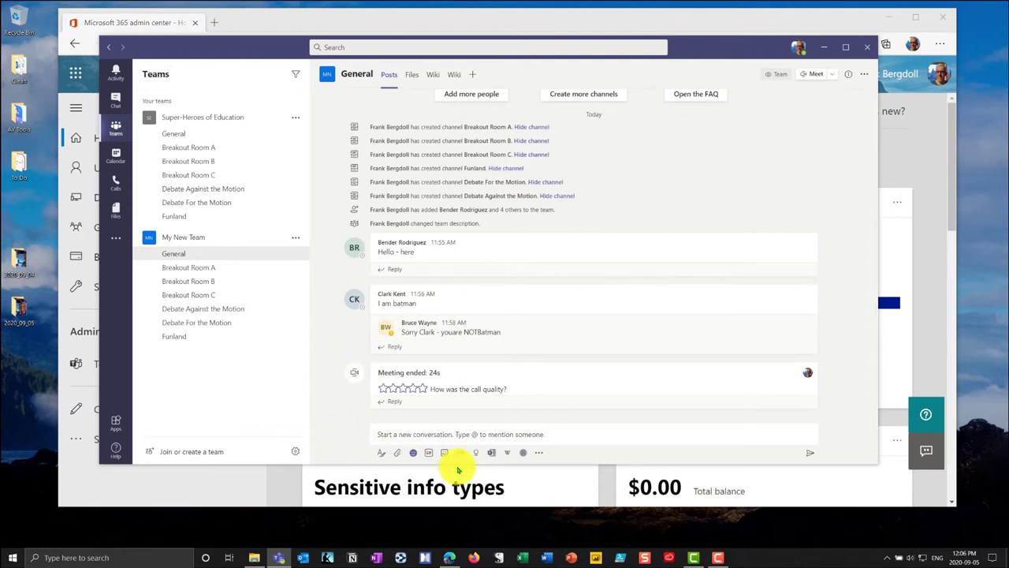
click(756, 20)
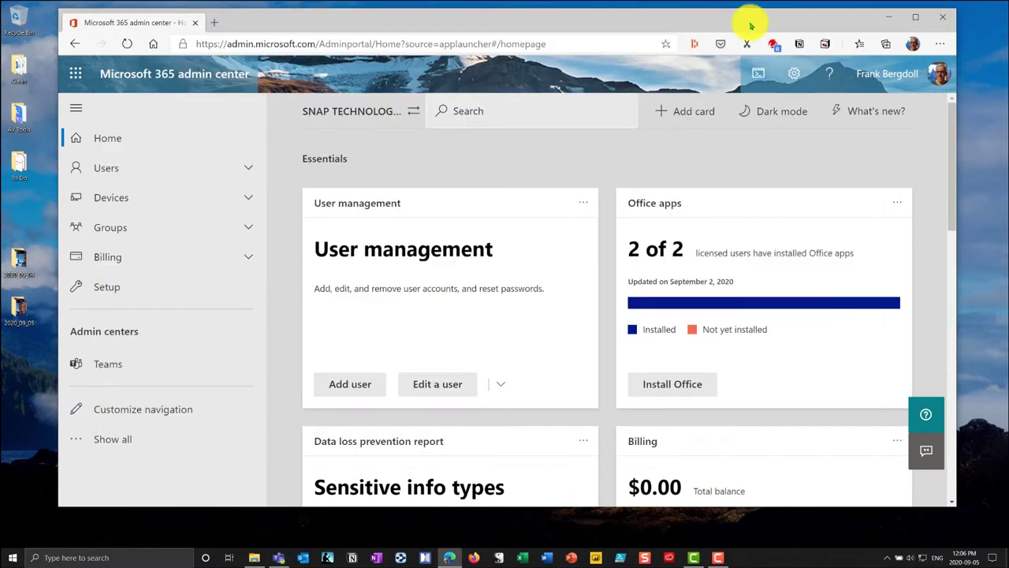
click(108, 366)
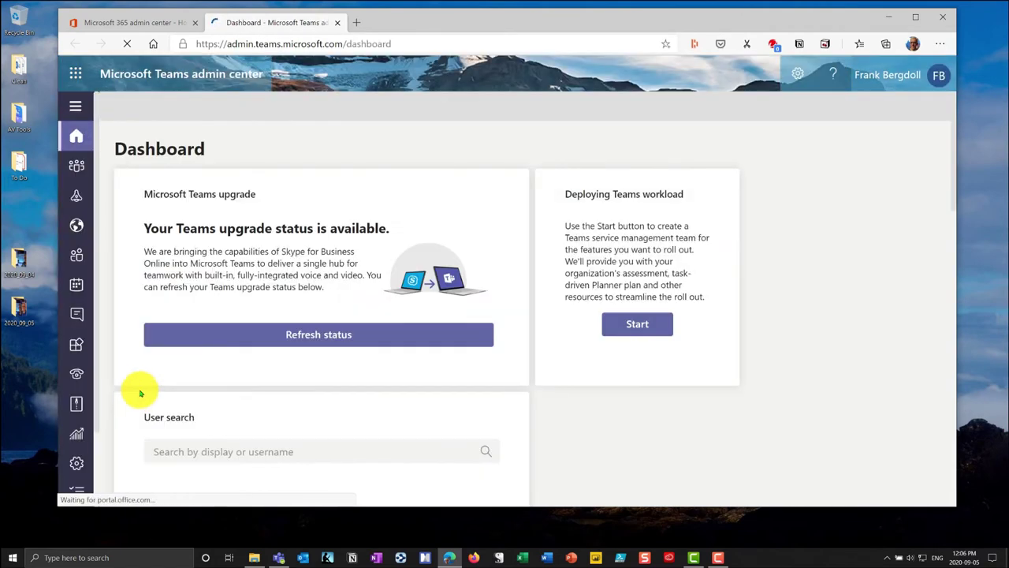
- Scroll the Dashboard, show the Analytics & reports flyout, and reposition the browser window
mouse_move(71, 152)
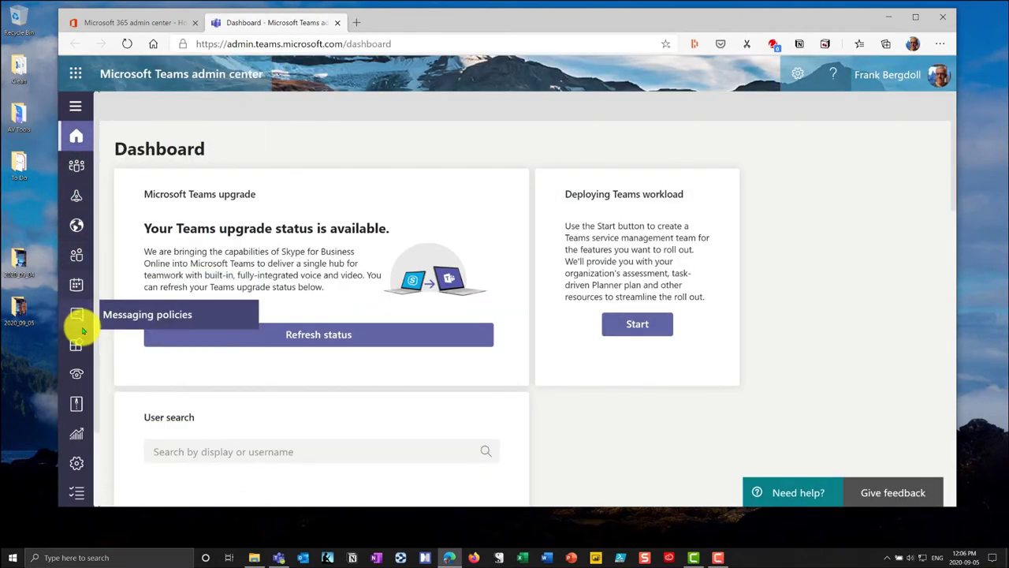
mouse_move(82, 345)
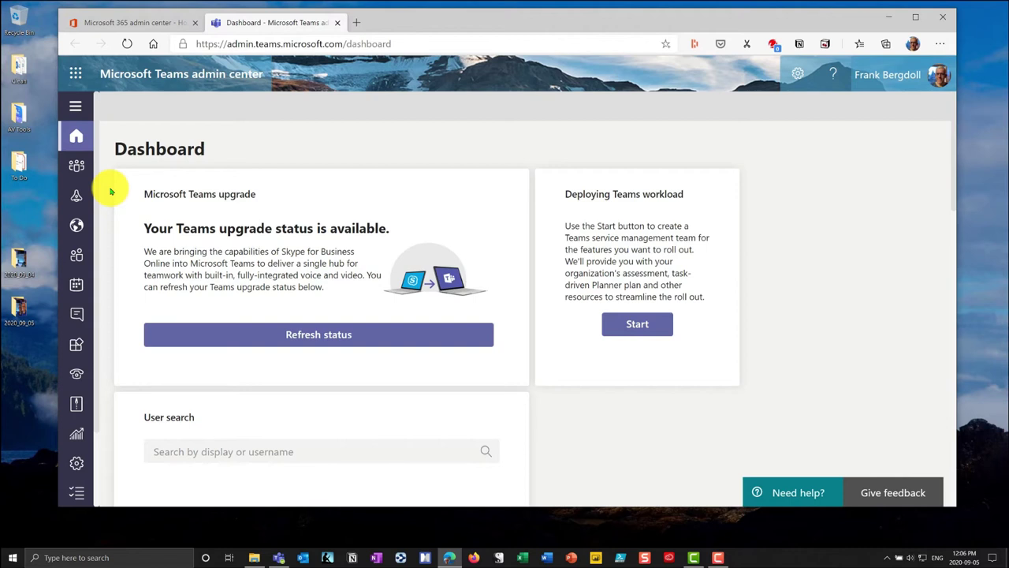
scroll(112, 192, down, 3)
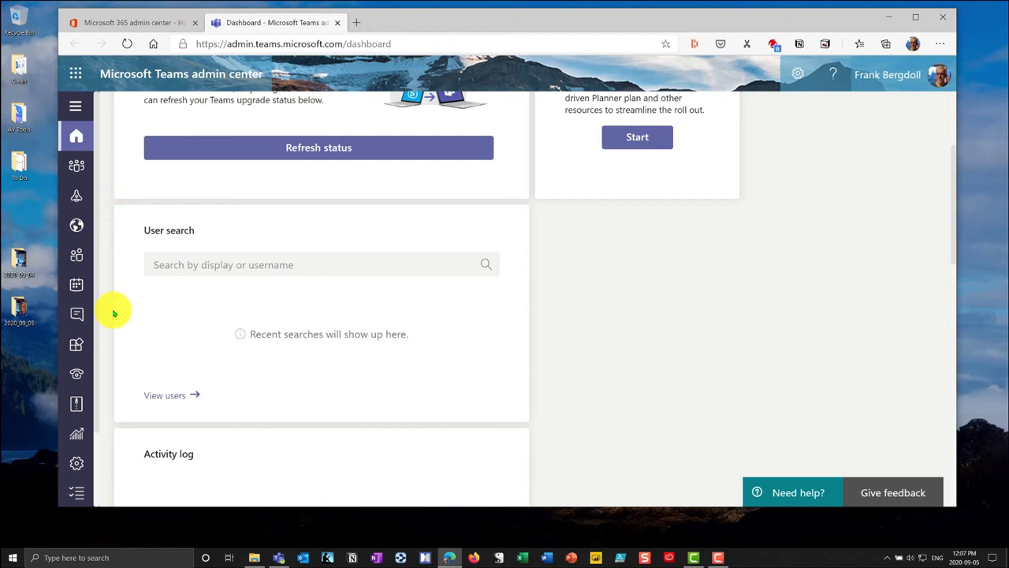
click(76, 433)
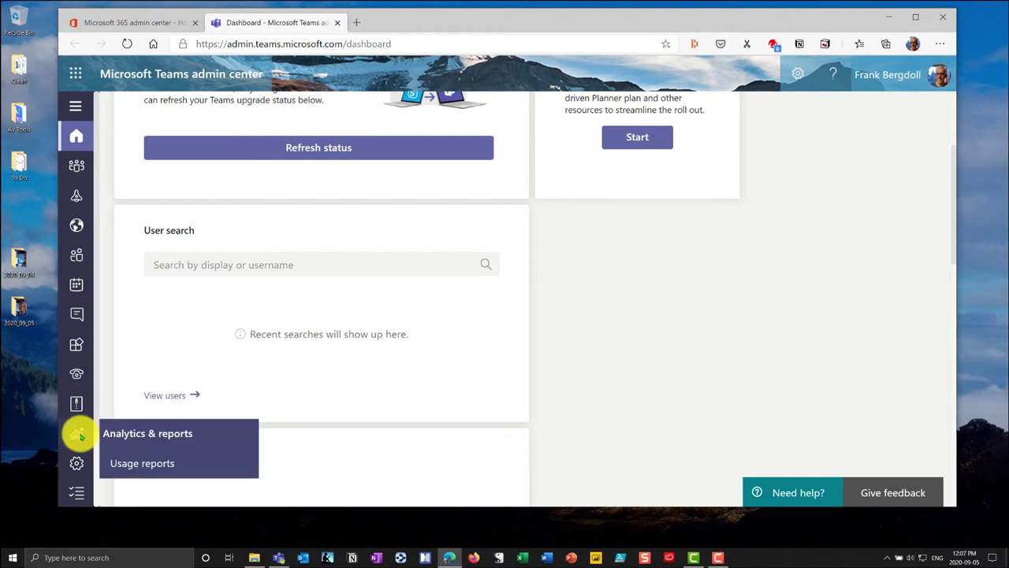
triple_click(100, 442)
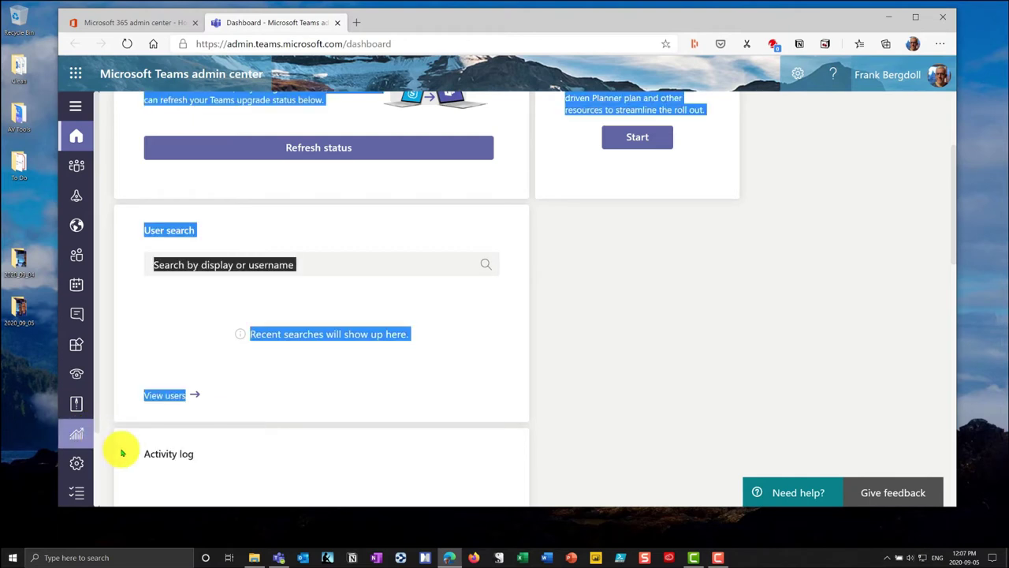
double_click(76, 440)
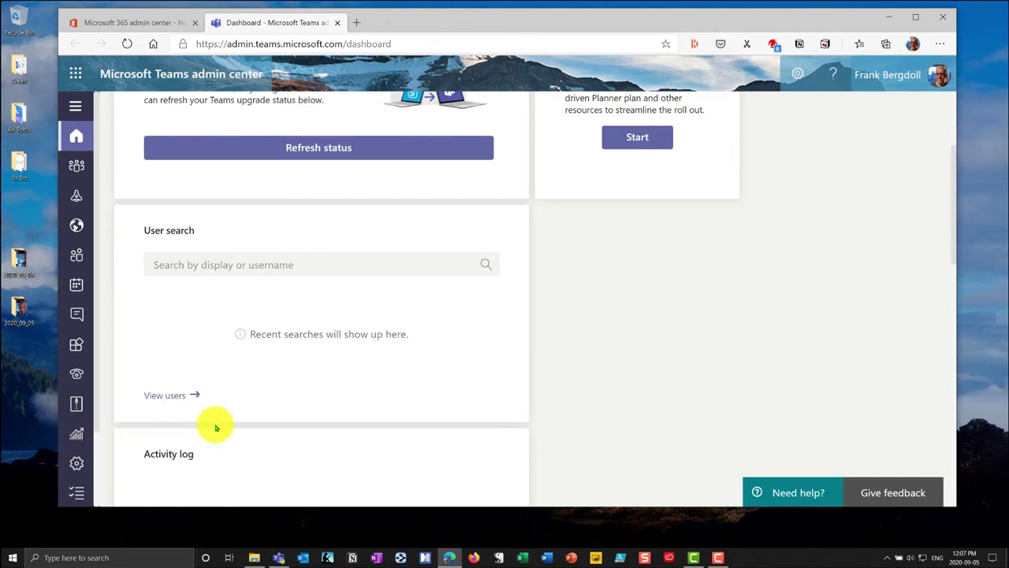
drag(526, 23, 562, 16)
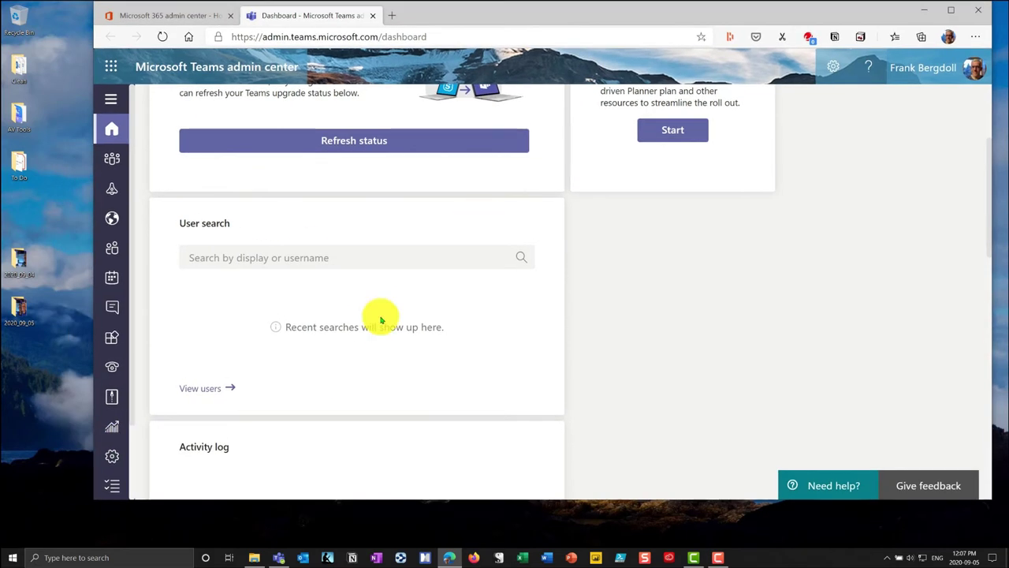
- Open Usage reports and choose the Teams usage report with a Last 30 days range
mouse_move(107, 432)
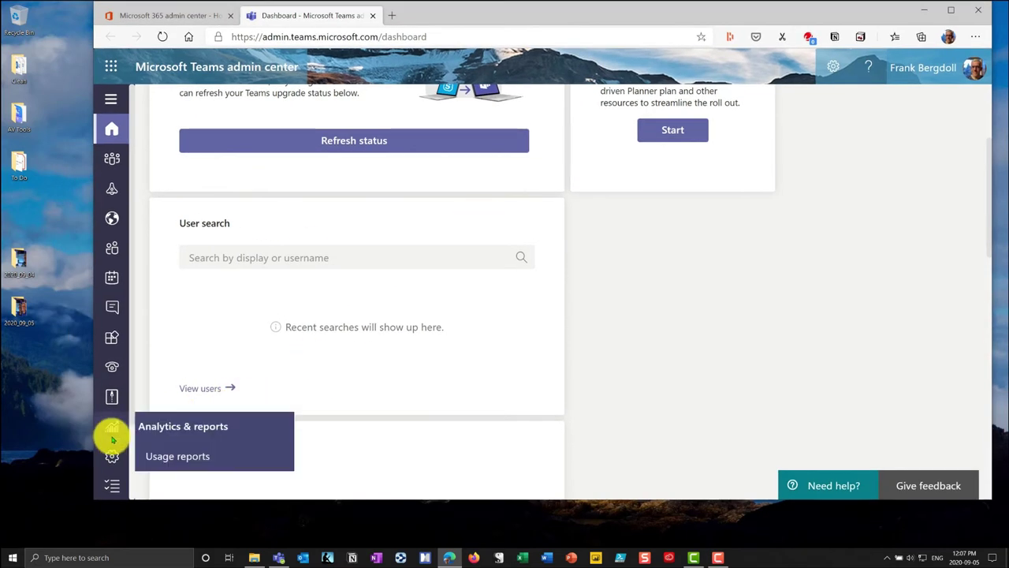
click(164, 454)
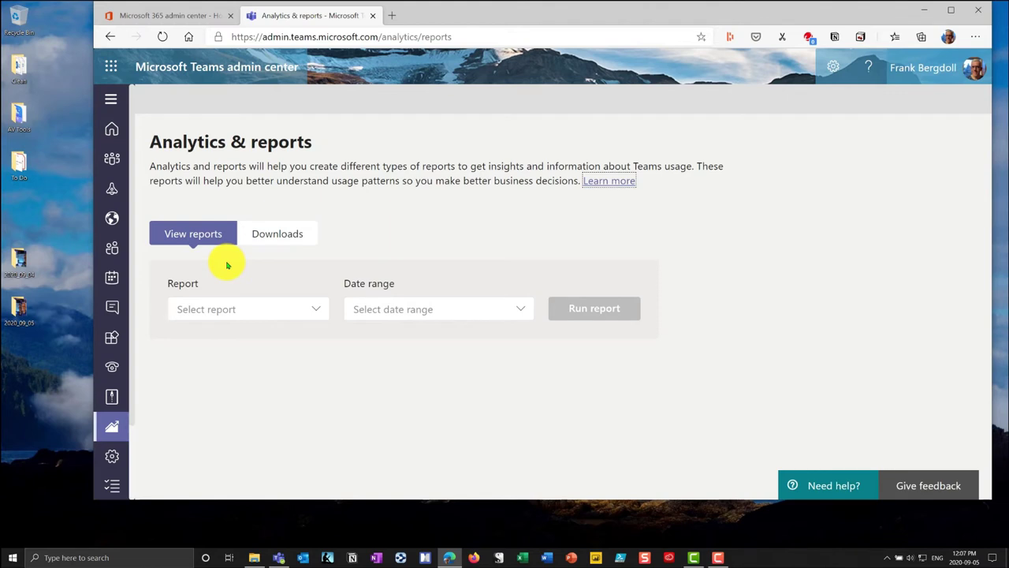
click(317, 309)
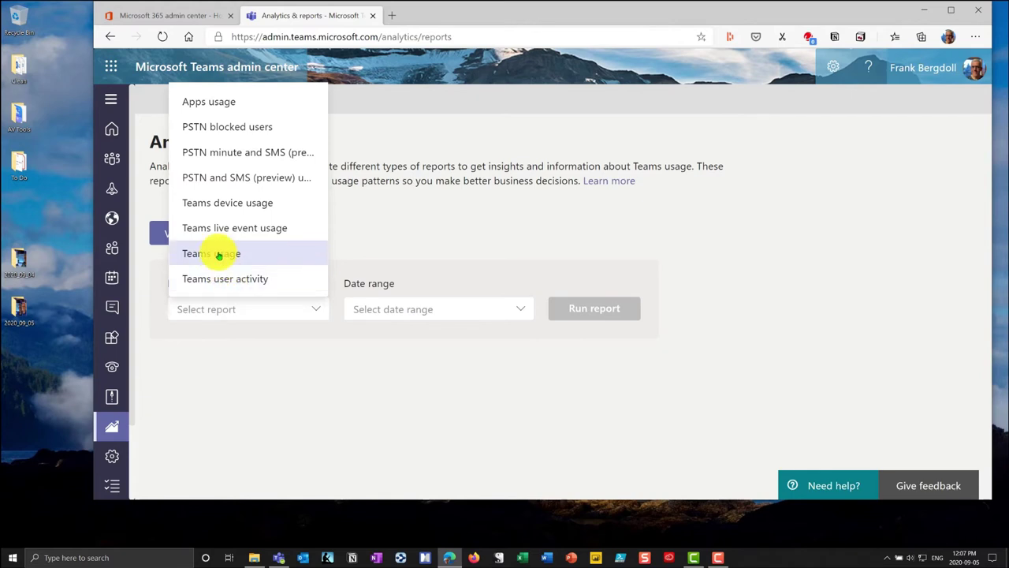
click(218, 254)
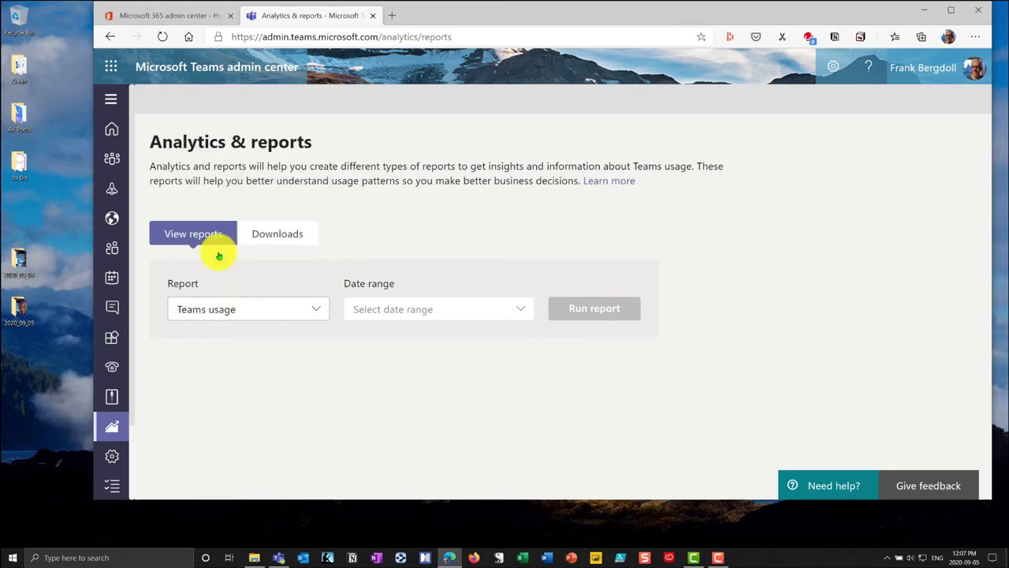
click(400, 312)
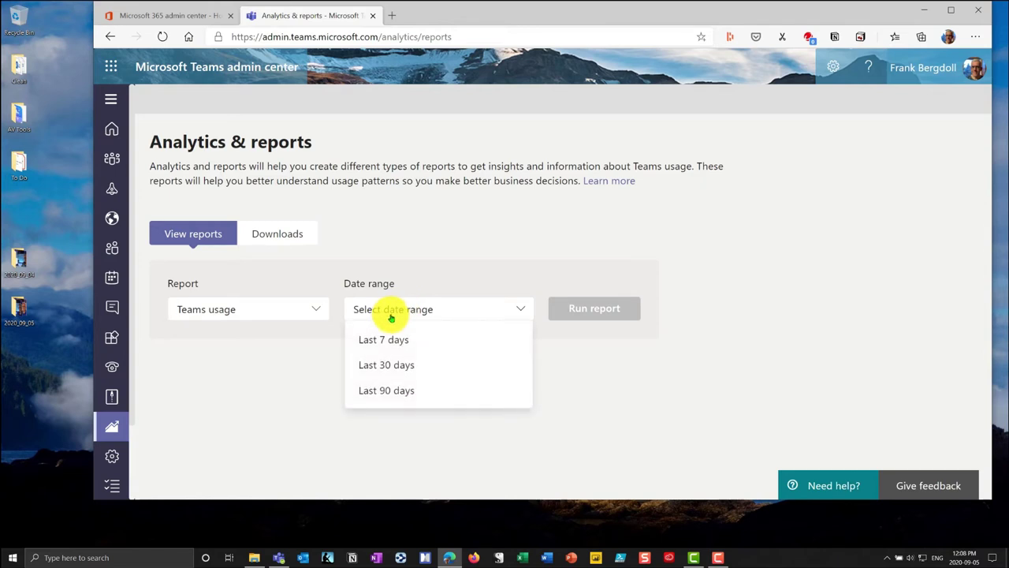
click(392, 367)
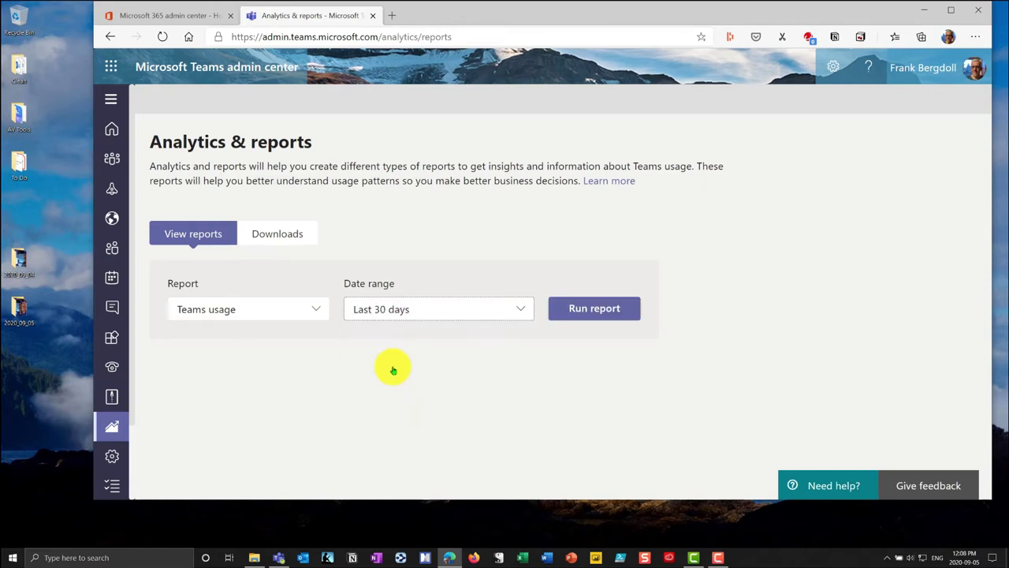
- Run the report and browse its chart and team table: 7 active users, 14 channels
click(606, 309)
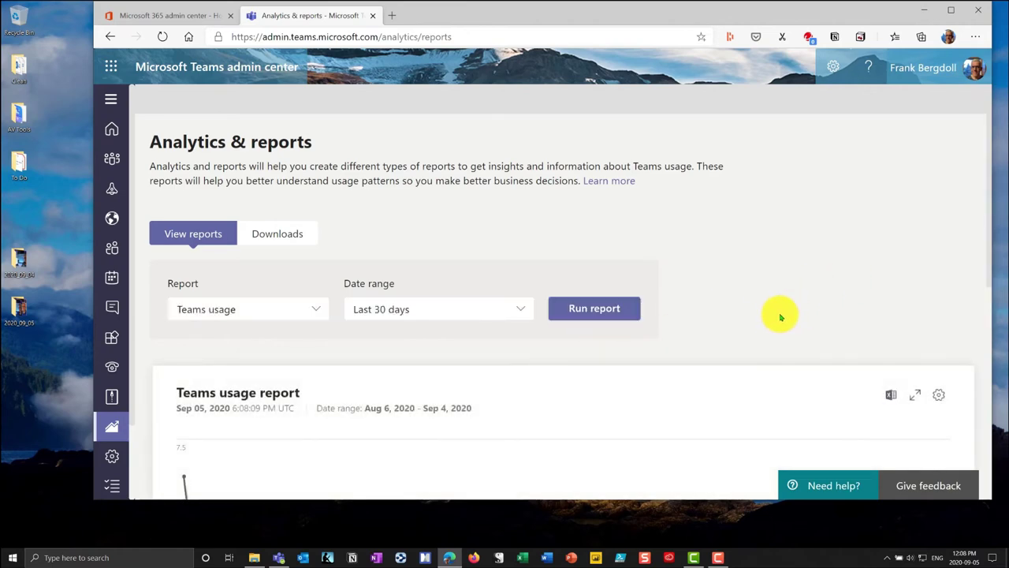
scroll(779, 317, down, 1)
scroll(769, 314, down, 3)
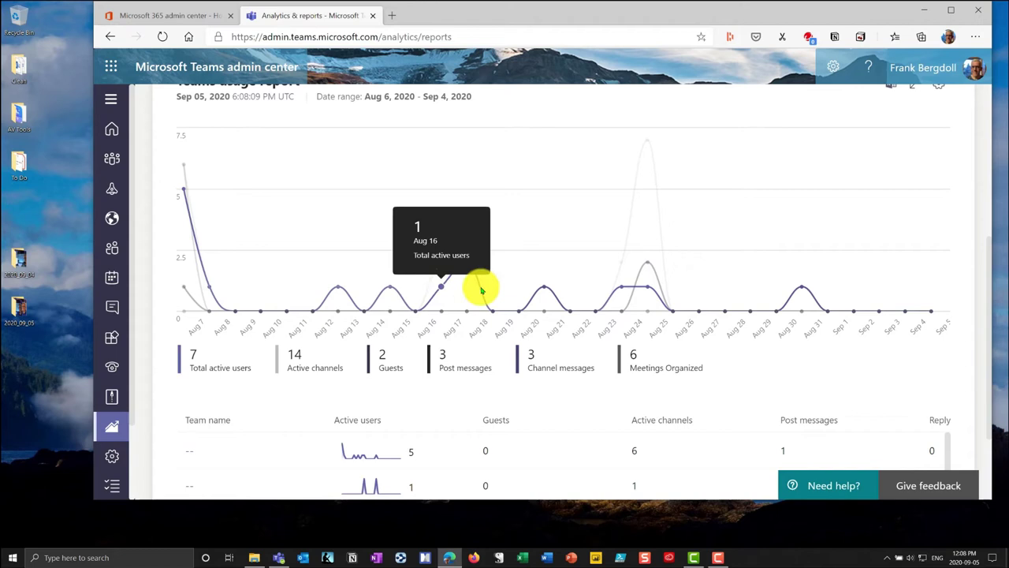
scroll(760, 365, down, 3)
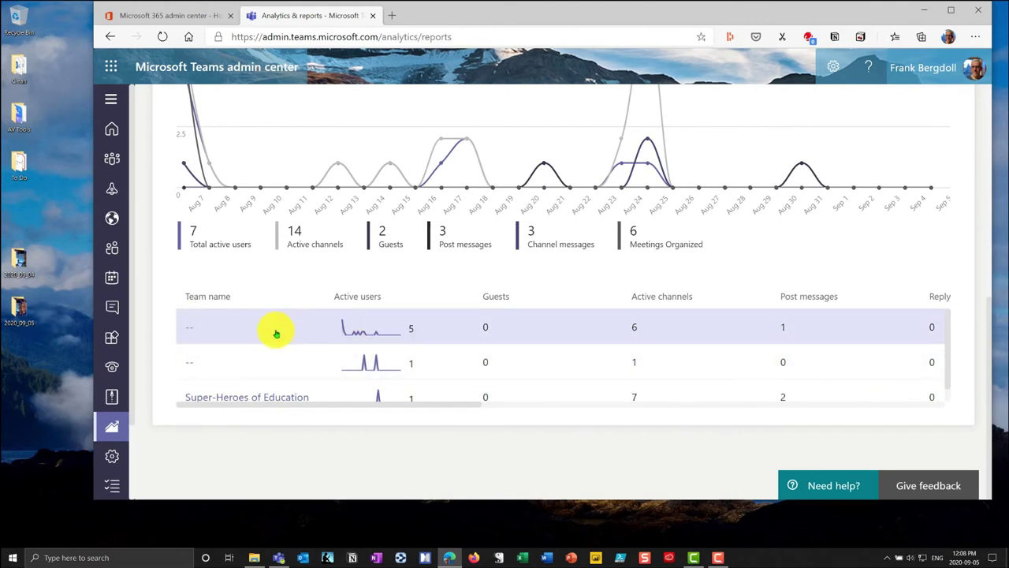
scroll(275, 332, down, 1)
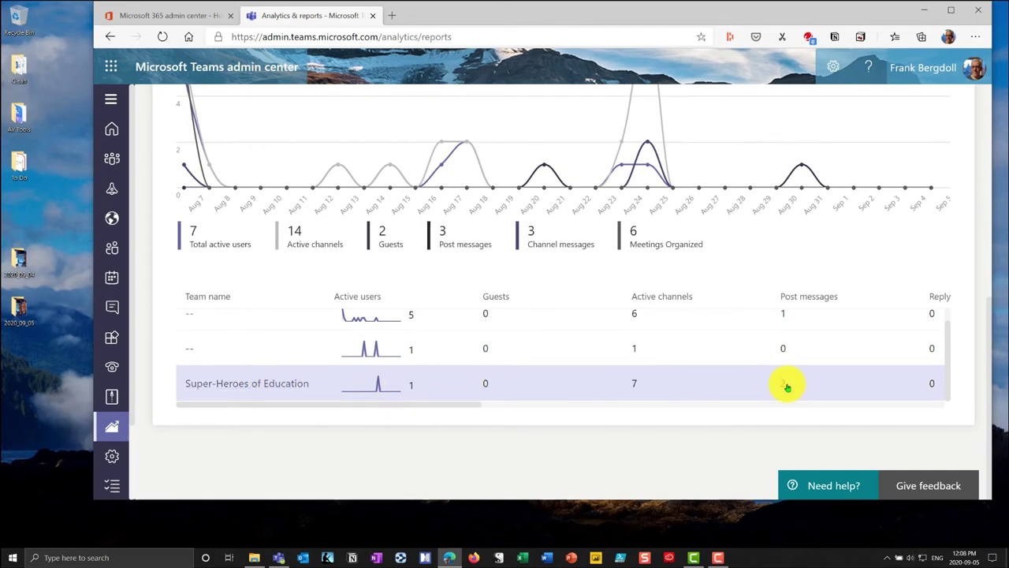
drag(413, 406, 313, 395)
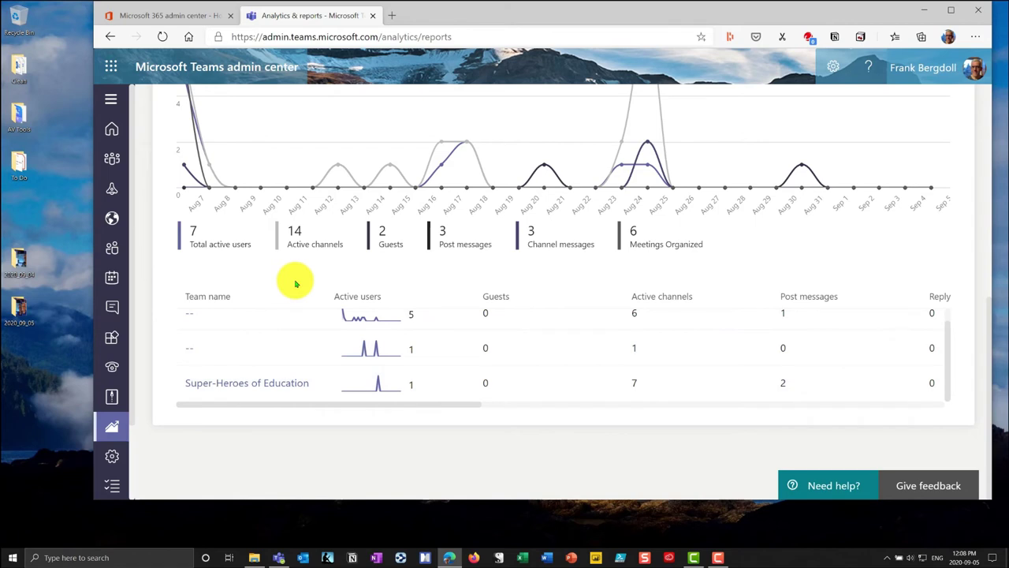
scroll(296, 284, up, 3)
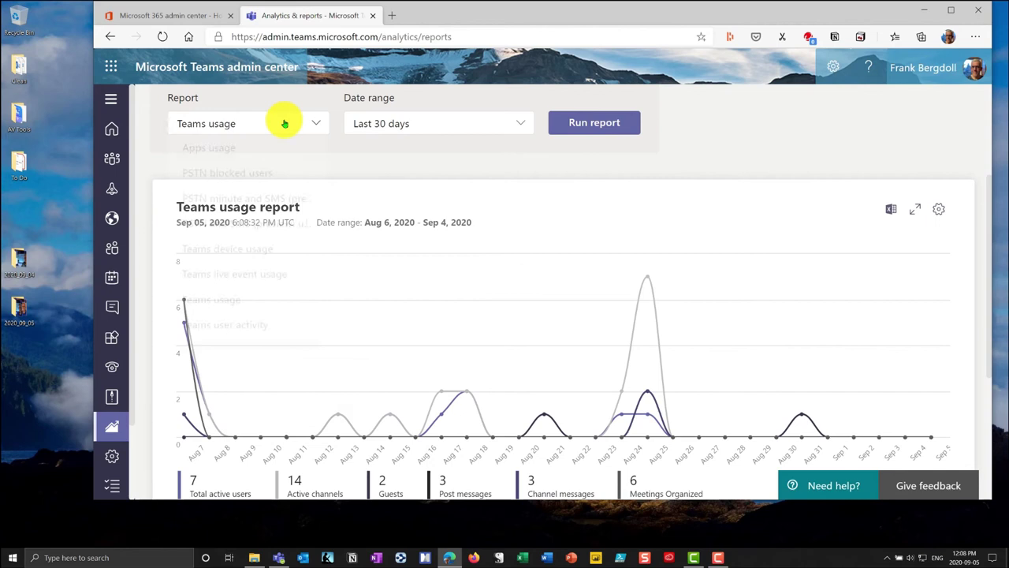
- Run the Teams user activity report for the last 30 days (Aug 6–Sep 4, 2020)
click(284, 122)
click(232, 332)
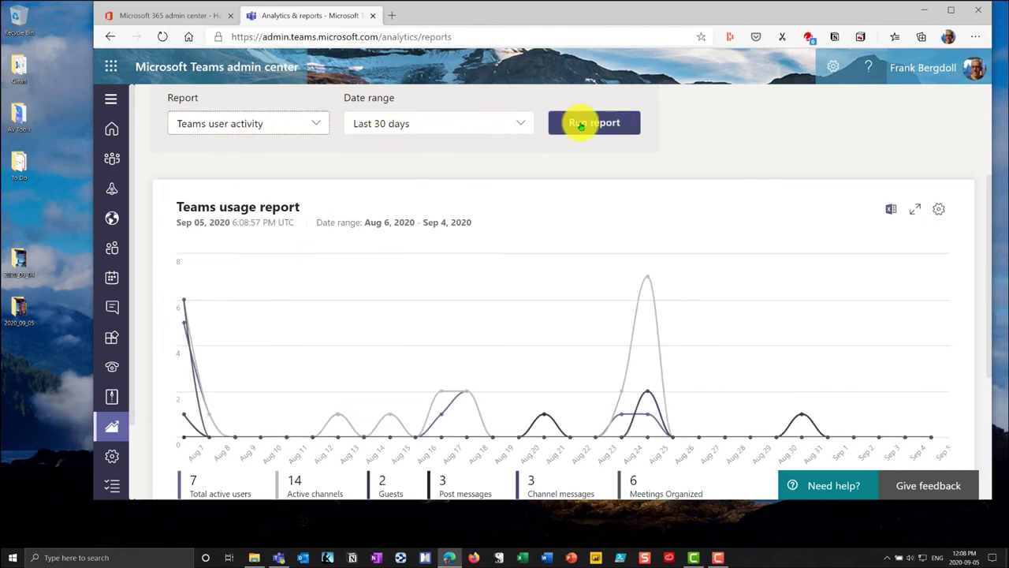
click(581, 124)
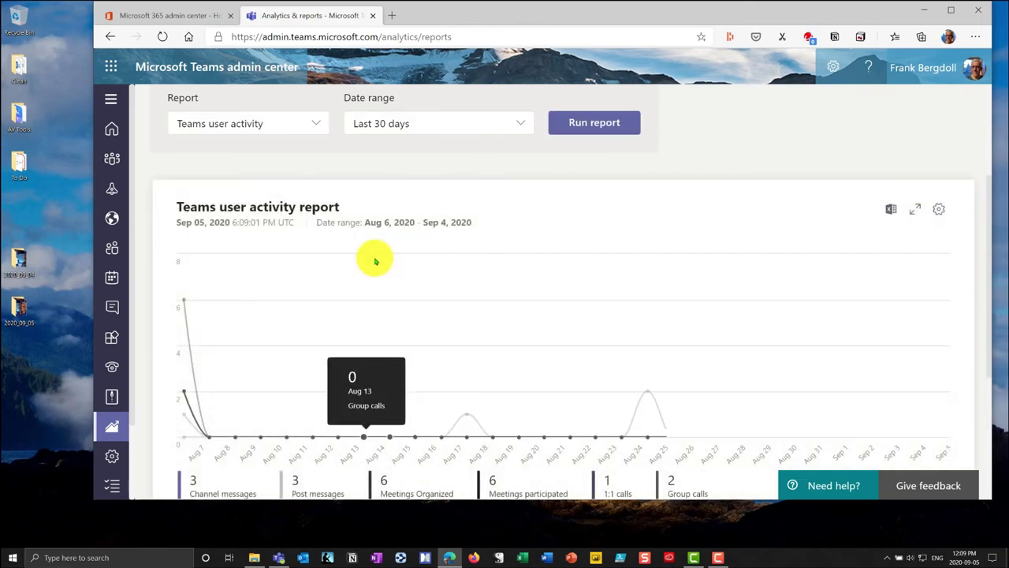
- Scroll and side-scroll the user table to review each user's meetings, calls and activity figures
scroll(376, 259, down, 3)
scroll(330, 378, down, 2)
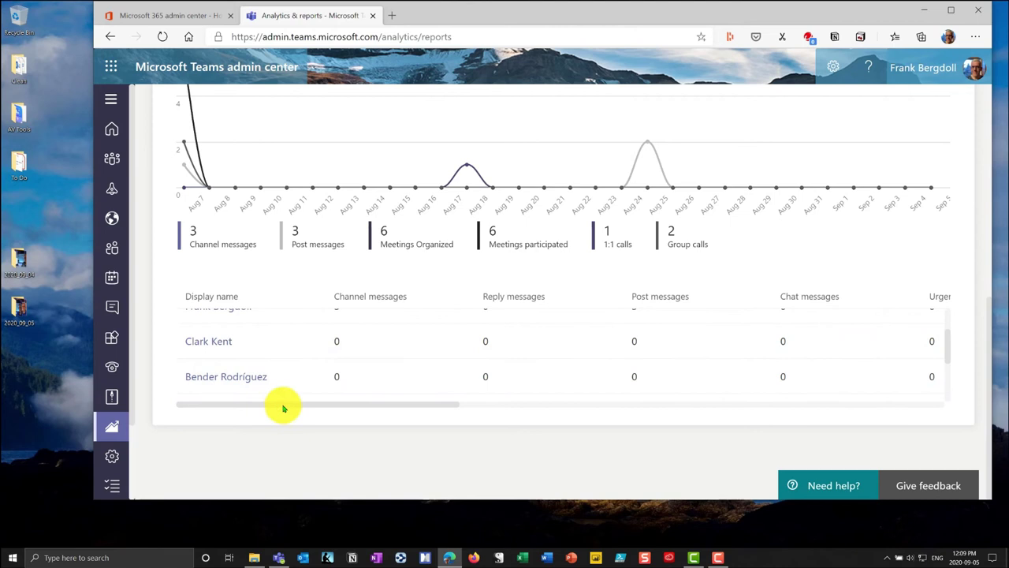
drag(292, 405, 547, 403)
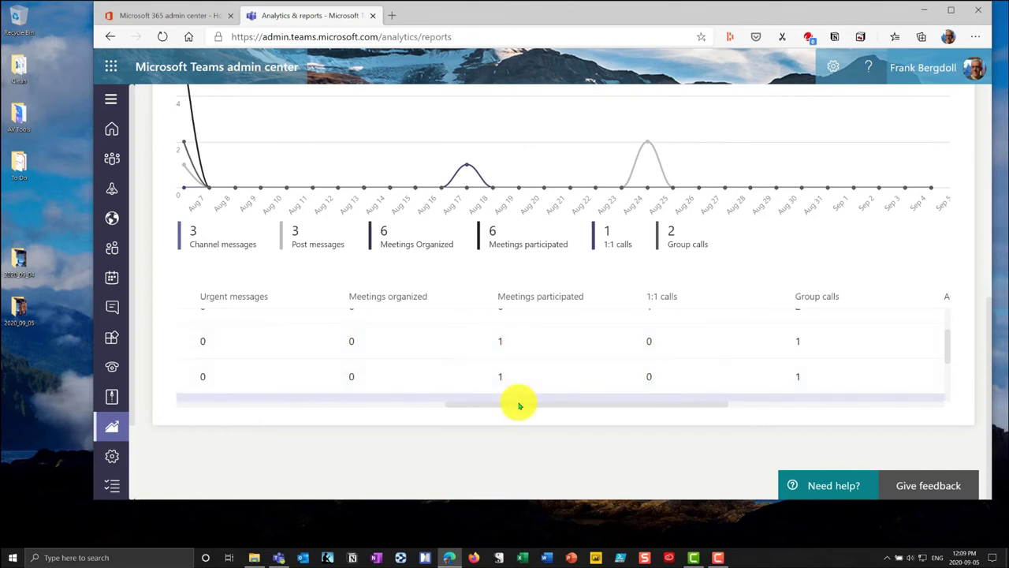
drag(518, 403, 665, 417)
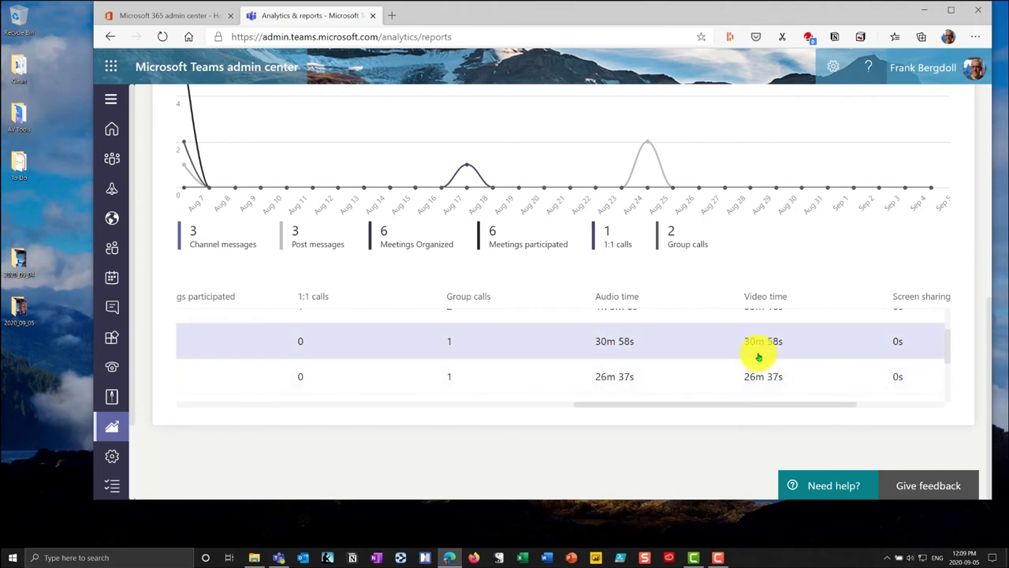
drag(787, 408, 906, 408)
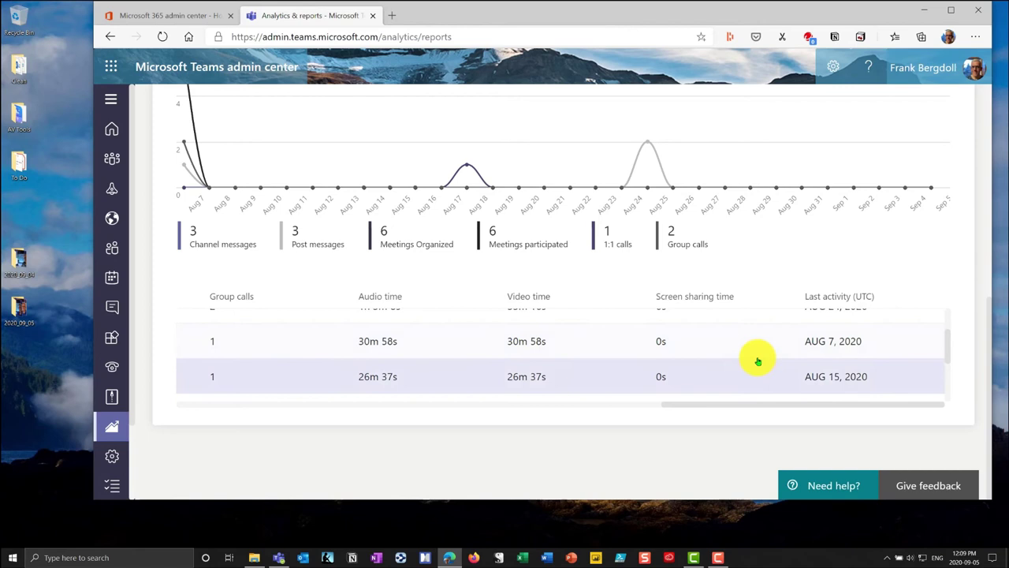
drag(768, 403, 231, 405)
scroll(252, 341, down, 1)
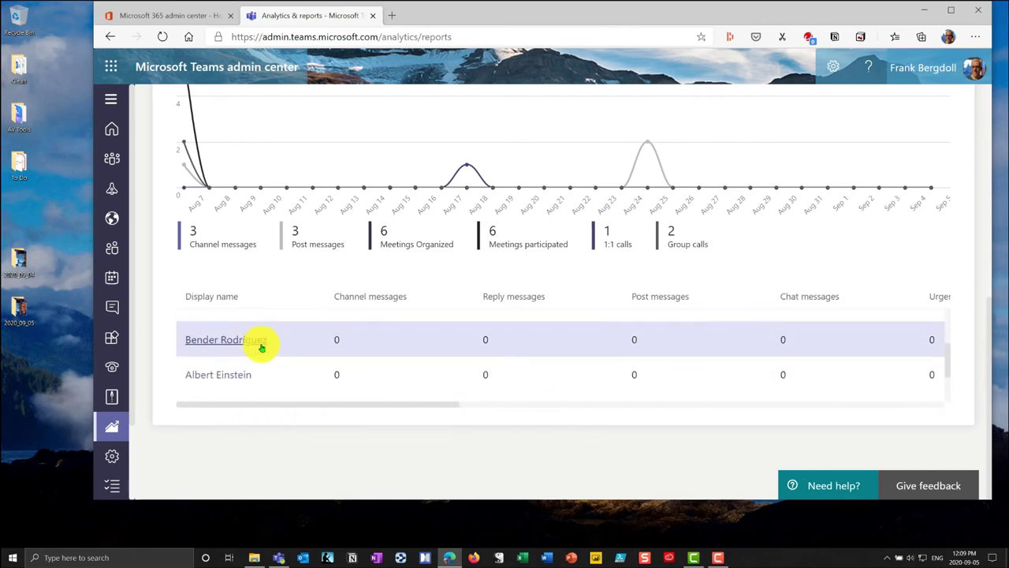
scroll(277, 339, down, 1)
scroll(272, 355, down, 1)
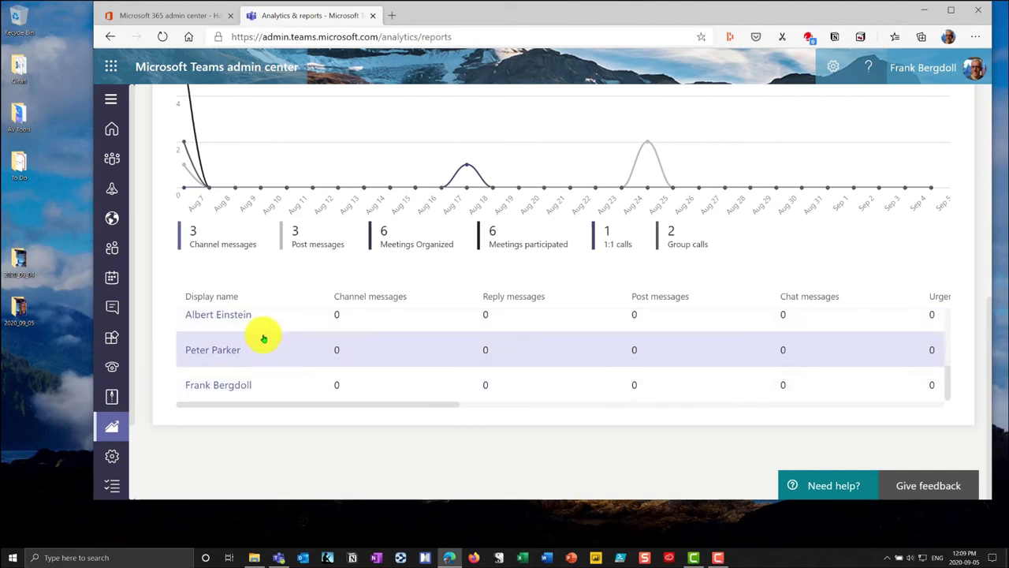
scroll(293, 351, down, 1)
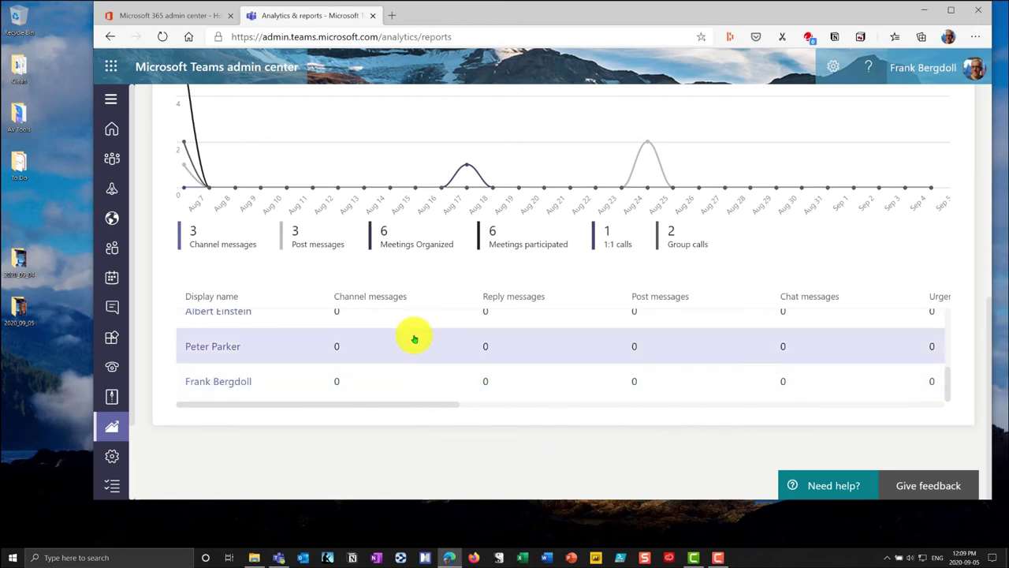
scroll(413, 338, up, 2)
- Limit the user activity report to the last 7 days and scroll down to the user table
scroll(378, 311, up, 1)
scroll(432, 230, up, 4)
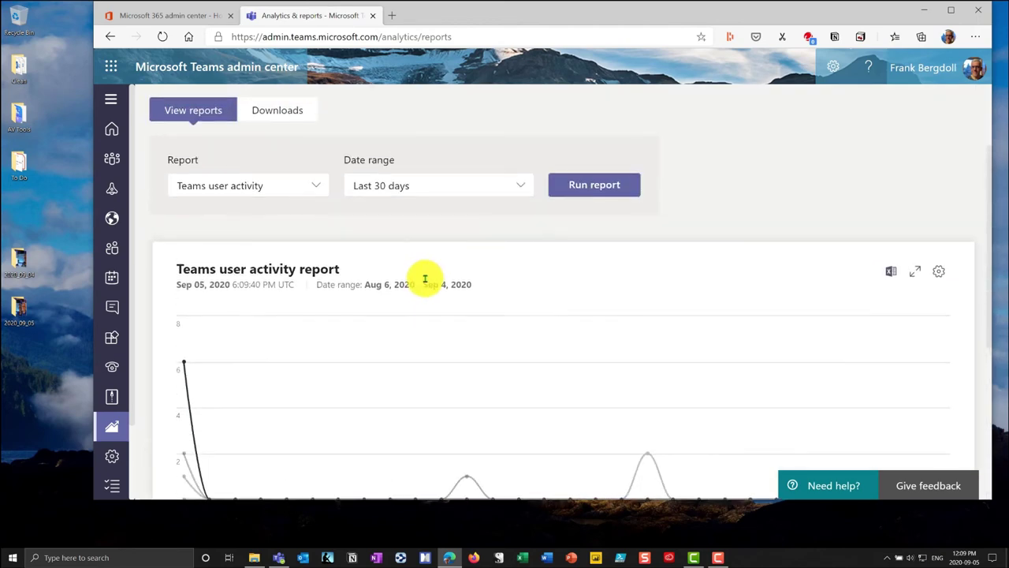
click(400, 189)
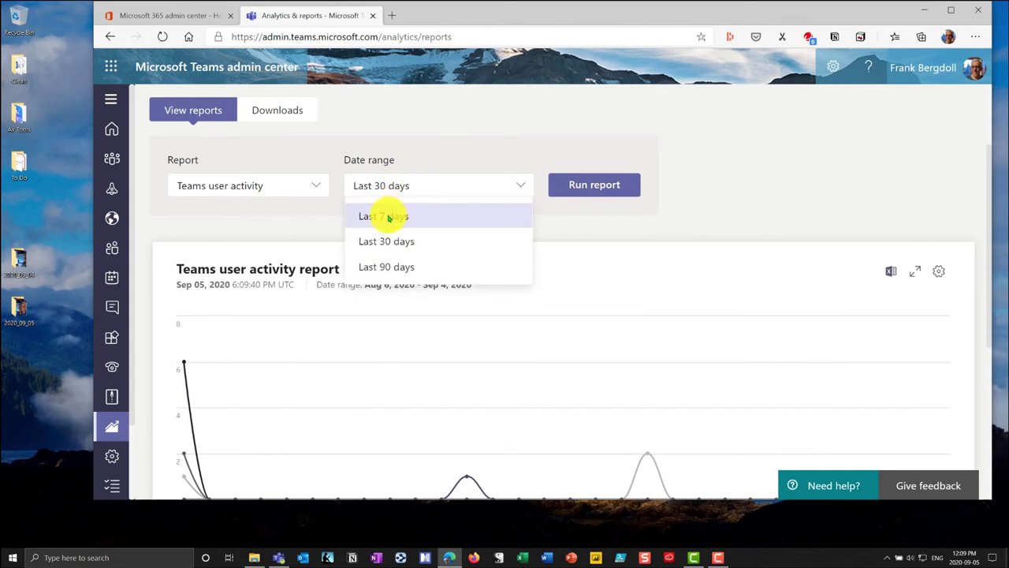
click(386, 215)
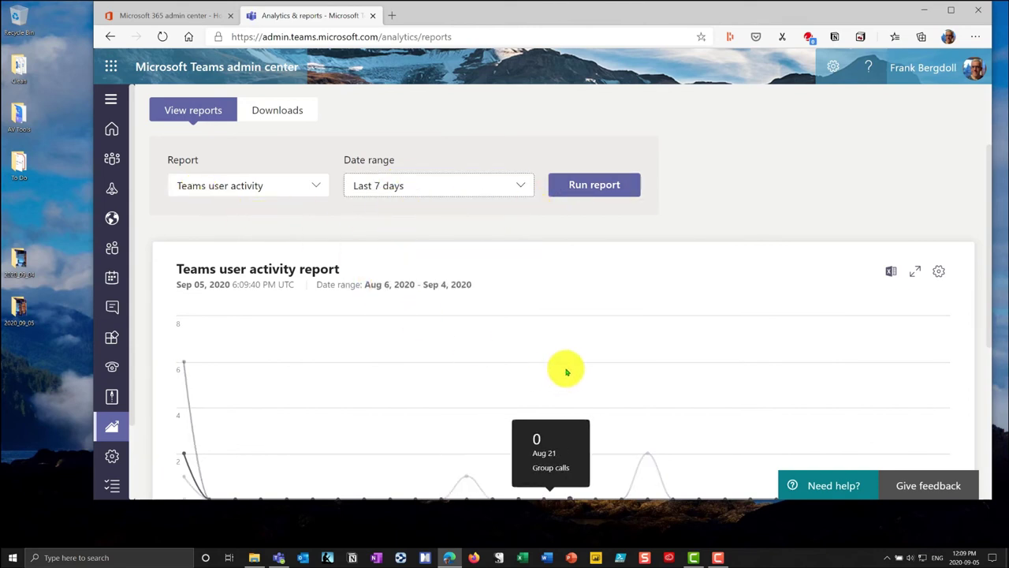
scroll(563, 367, down, 3)
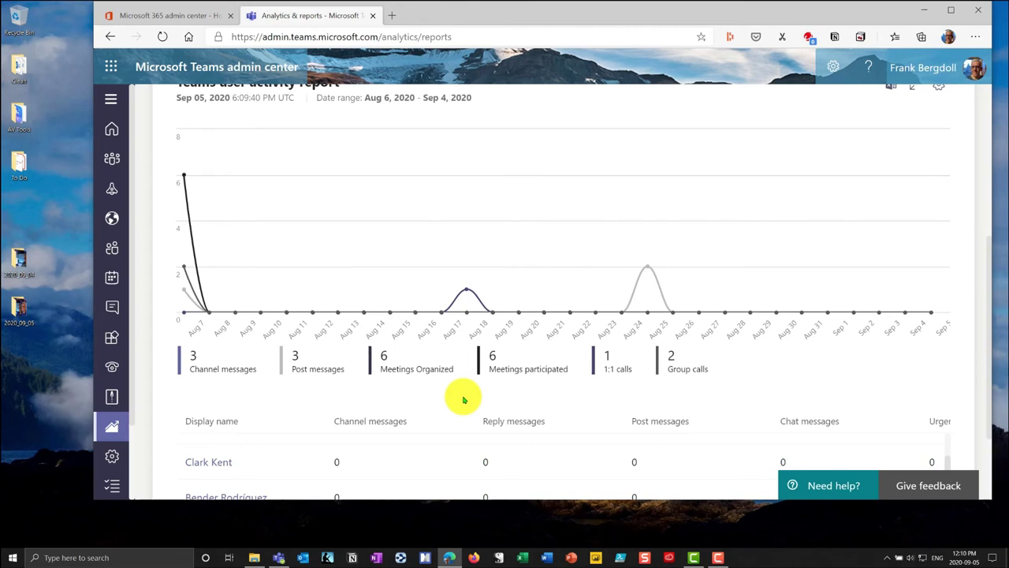
scroll(400, 396, down, 3)
- Open the listed user's profile page and look over its 7-day activity
click(226, 339)
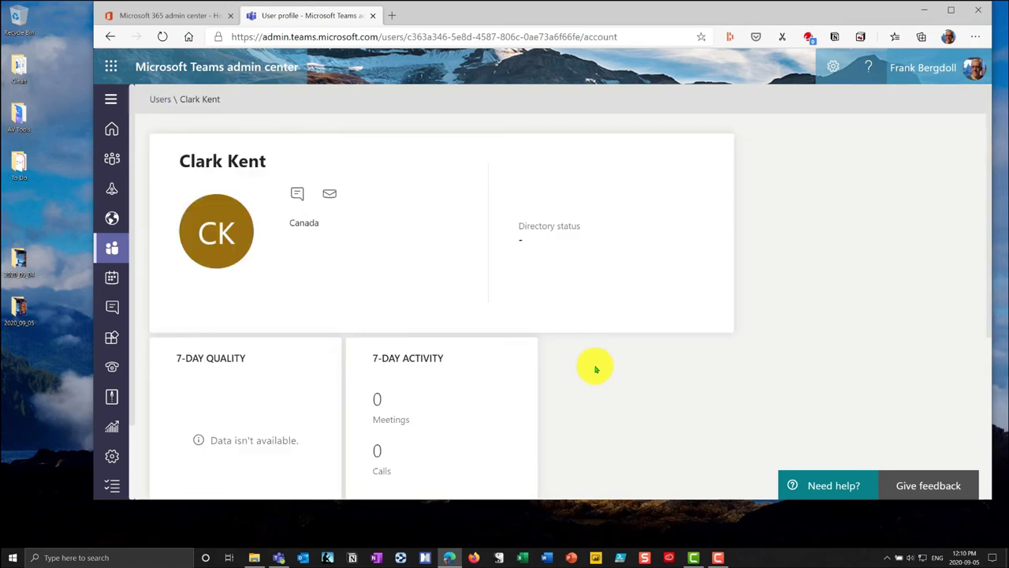
scroll(600, 381, down, 3)
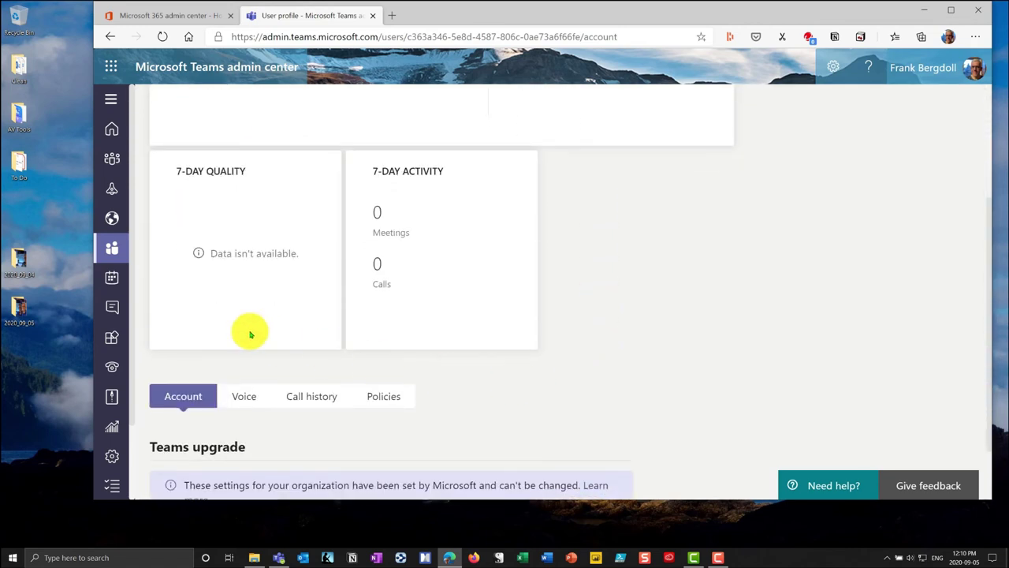
scroll(241, 324, up, 3)
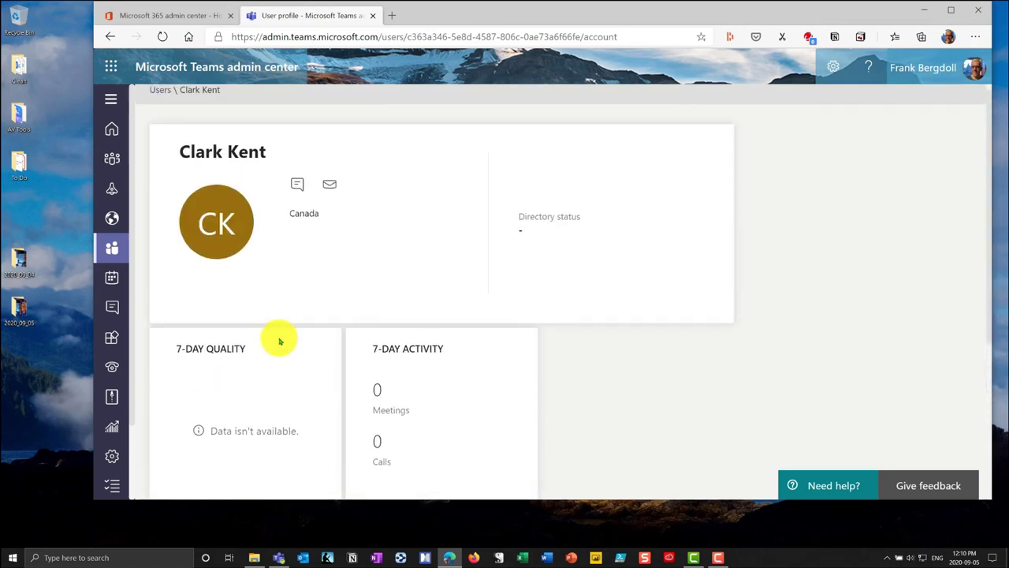
- Go back to Analytics & reports and rerun the user activity report for Last 30 days
click(110, 36)
click(402, 308)
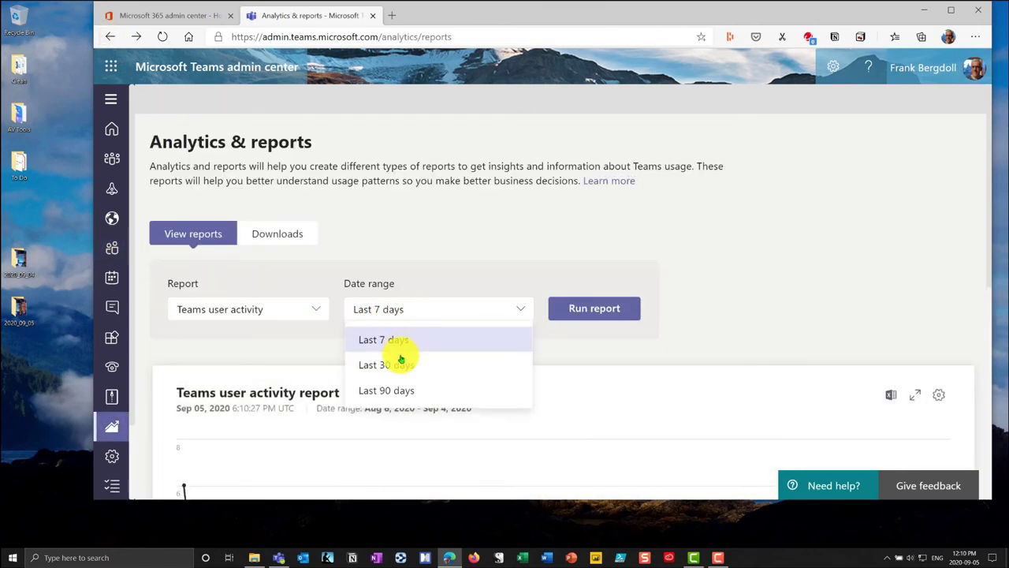
click(402, 362)
click(594, 310)
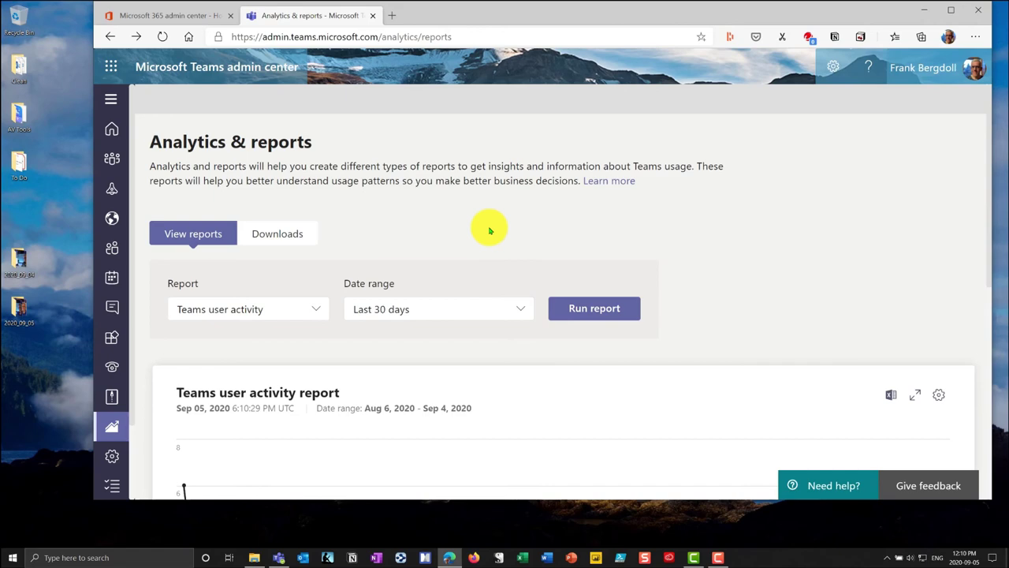
- Reopen the same user's profile from the table and review its meetings, calls and quality data
scroll(592, 345, down, 2)
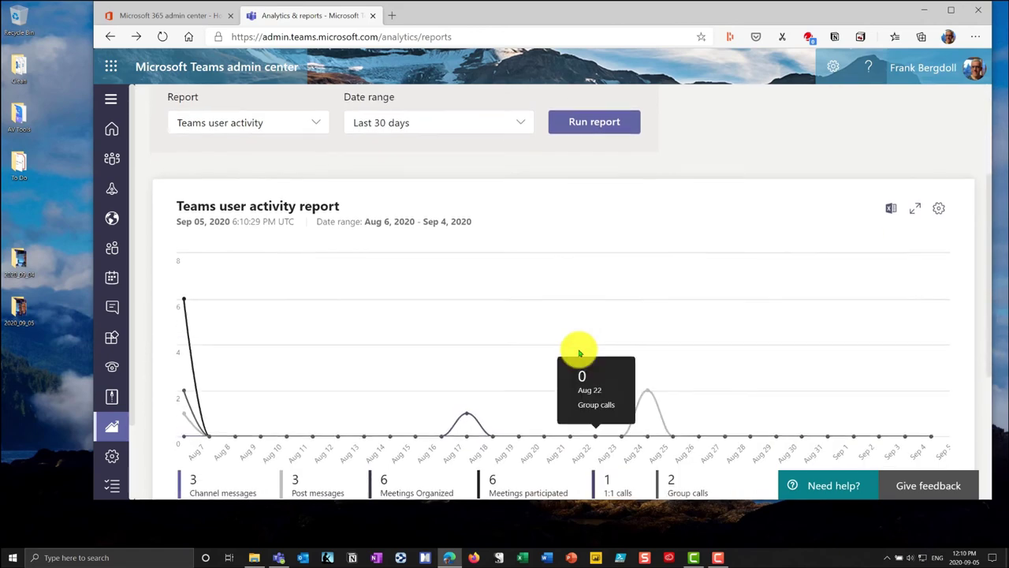
scroll(579, 353, down, 3)
click(218, 397)
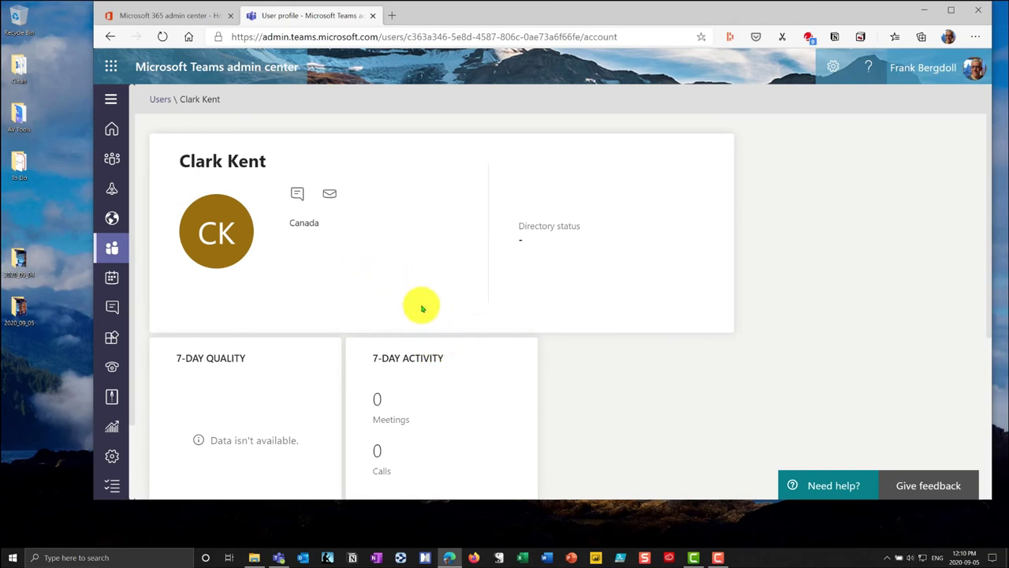
scroll(345, 275, down, 3)
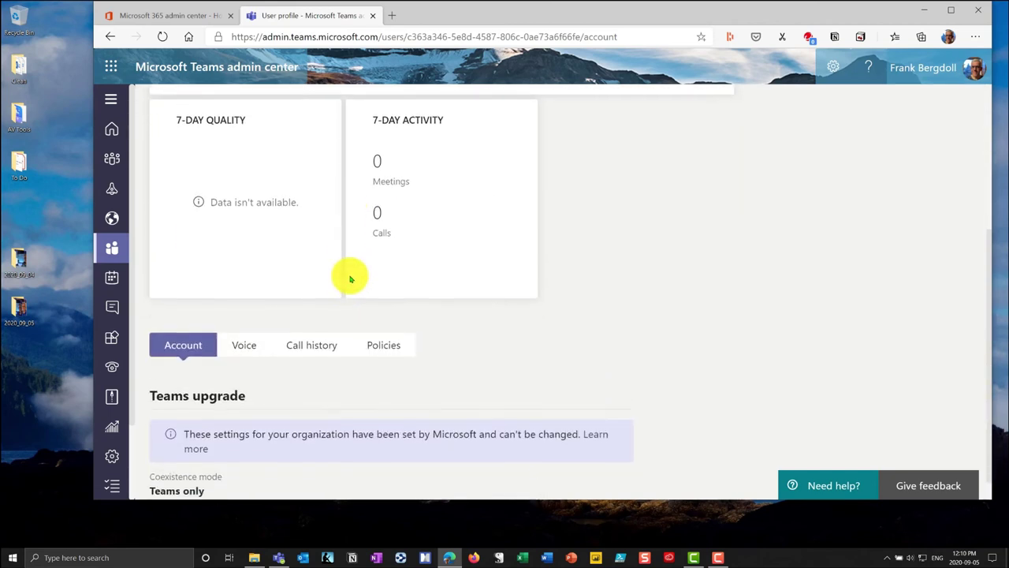
scroll(246, 394, down, 1)
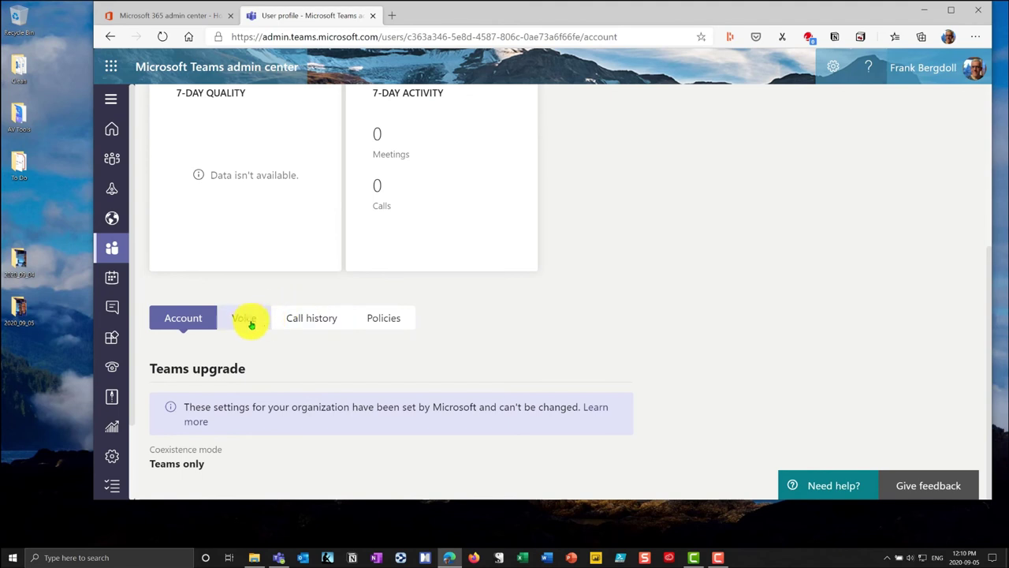
scroll(270, 286, up, 3)
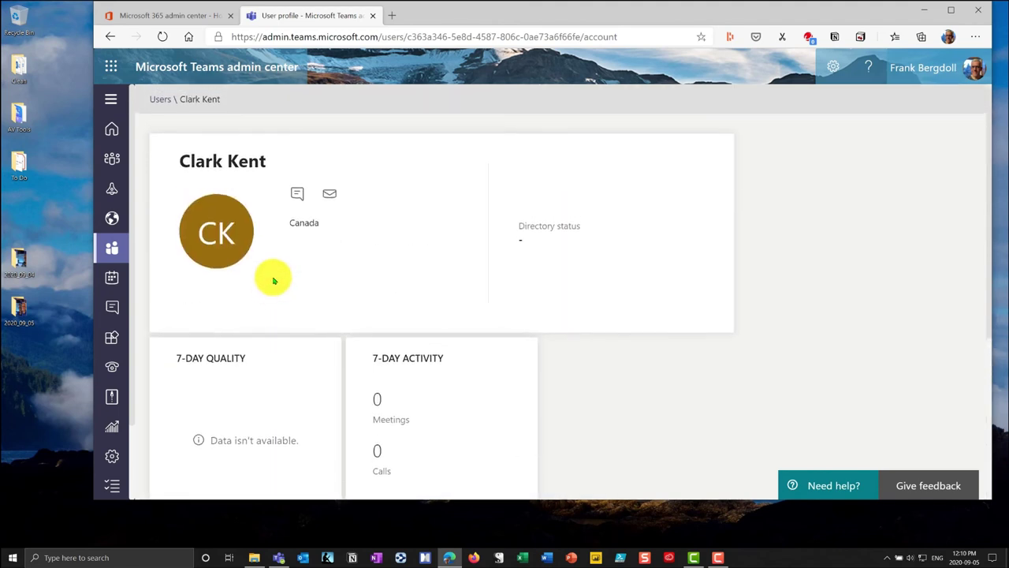